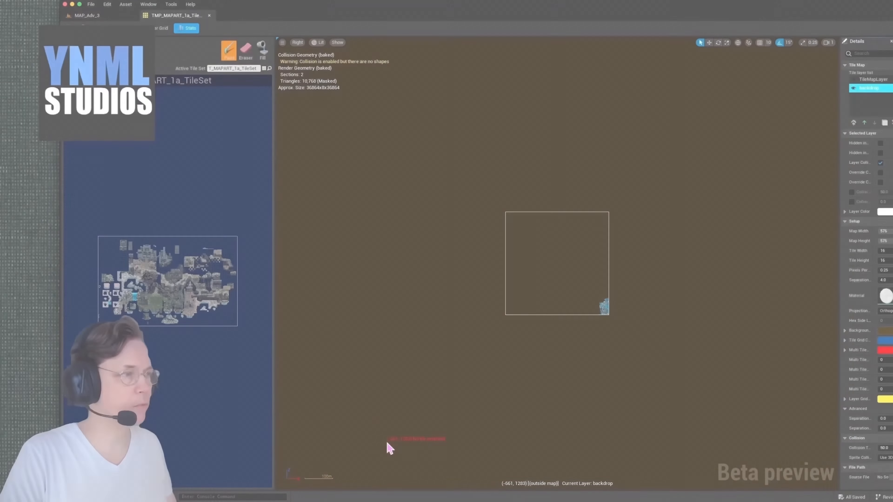
Make TileMapLayer the active layer with the painted rock and water area of the map in view
scroll(630, 339, "up", 5)
scroll(628, 331, "up", 10)
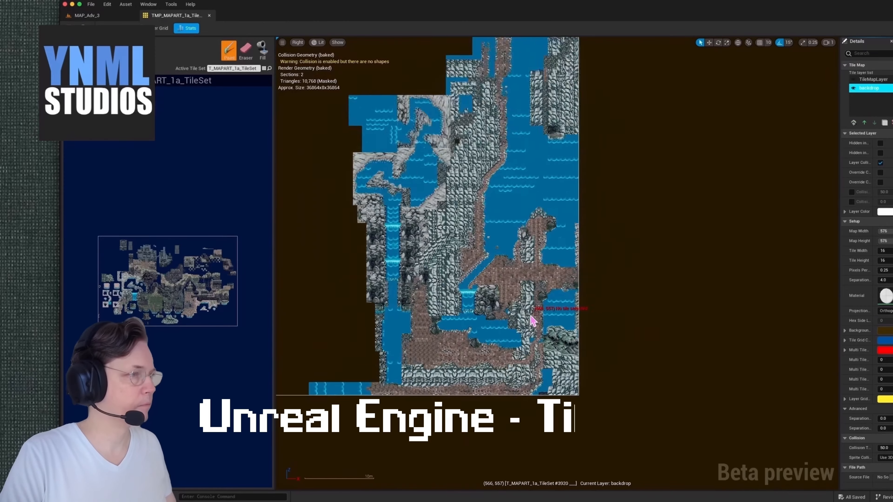
right_click_drag(384, 225, 540, 273)
right_click_drag(539, 273, 606, 262)
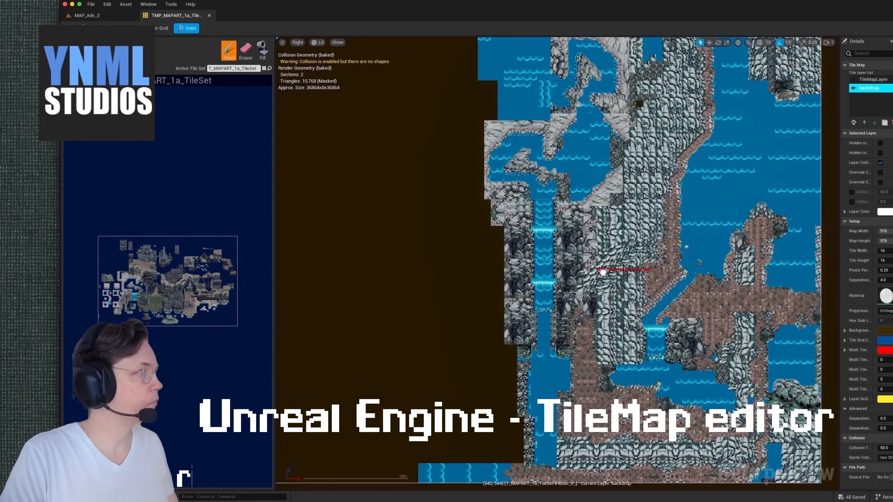
mouse_move(599, 265)
right_mouse_down()
mouse_move(593, 276)
mouse_move(580, 273)
right_mouse_up()
key("e")
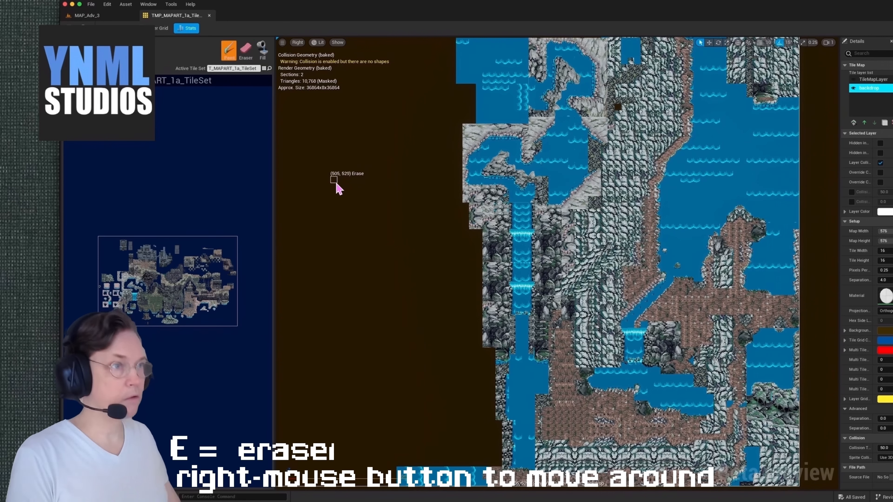
key("shift")
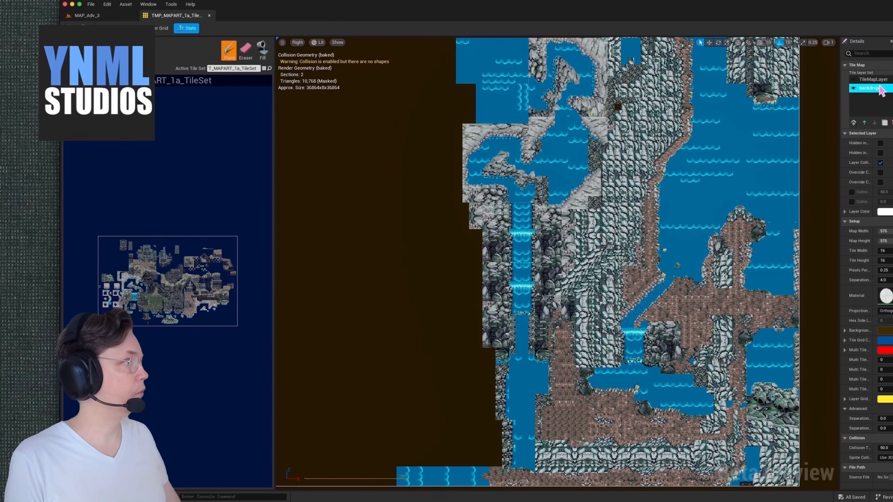
left_click(873, 79)
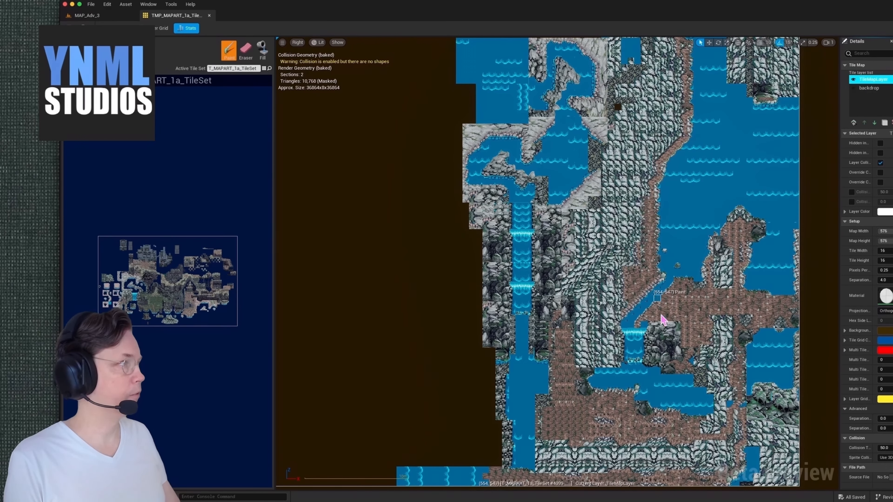
Activate the Paint tool and sample the brown dirt tiles above the pale rock shore as the brush
key("b")
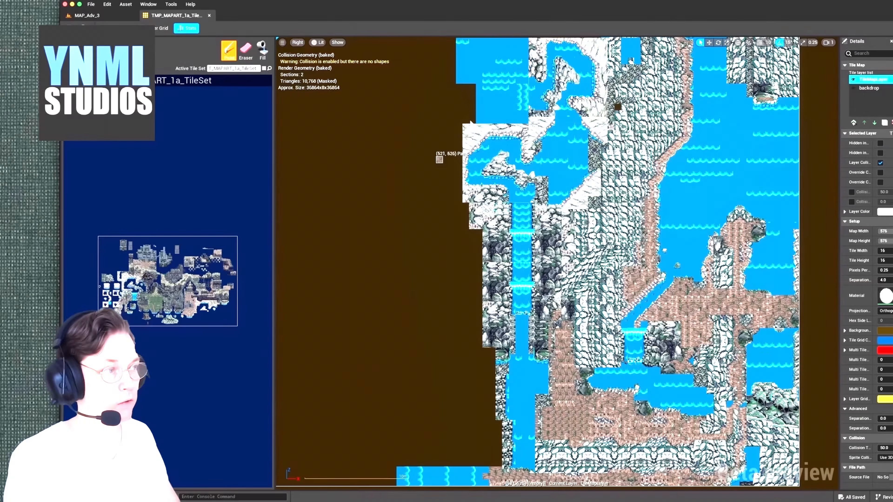
scroll(573, 95, "up", 3)
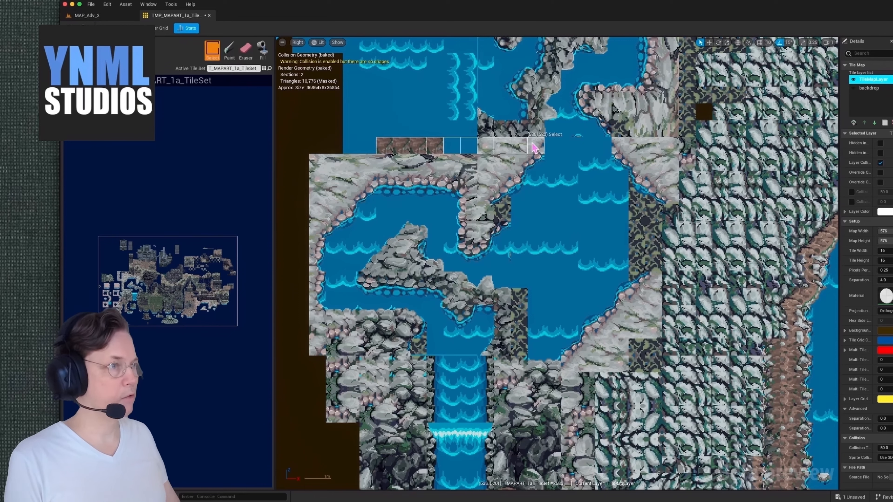
left_click_drag(424, 154, 439, 151, "shift")
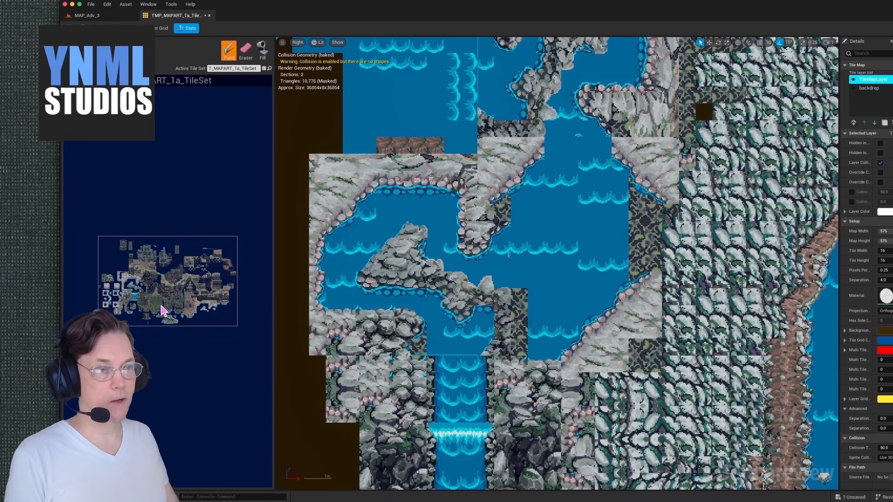
Enlarge the tile set palette and extend the editor window to give the tiles more room
scroll(182, 292, "up", 5)
left_click_drag(274, 332, 570, 330)
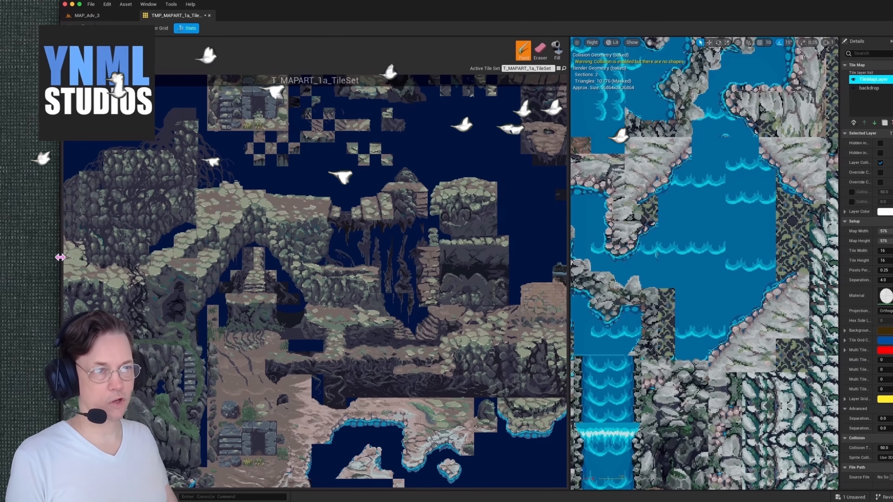
left_click_drag(61, 256, 1, 257)
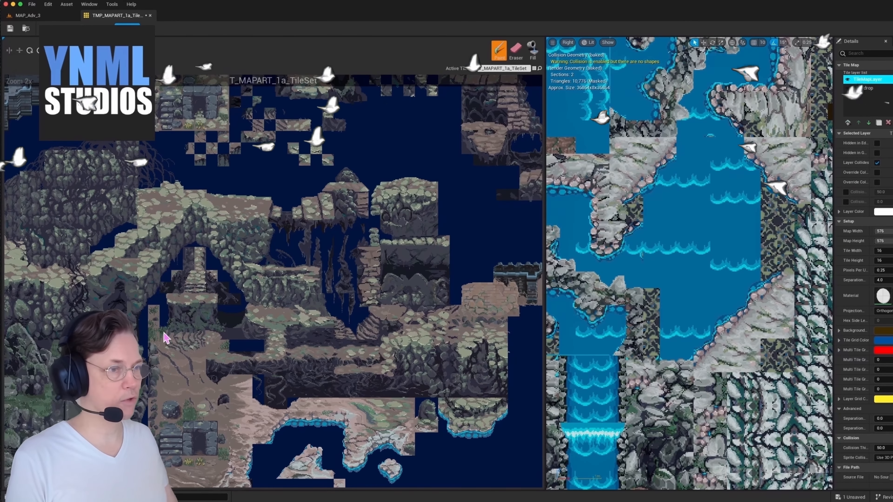
Look through the tile set's castle, cliff, ruin, pond, waterfall and dirt path tiles
right_click_drag(155, 312, 348, 194)
right_click_drag(247, 242, 277, 245)
right_click_drag(209, 197, 210, 295)
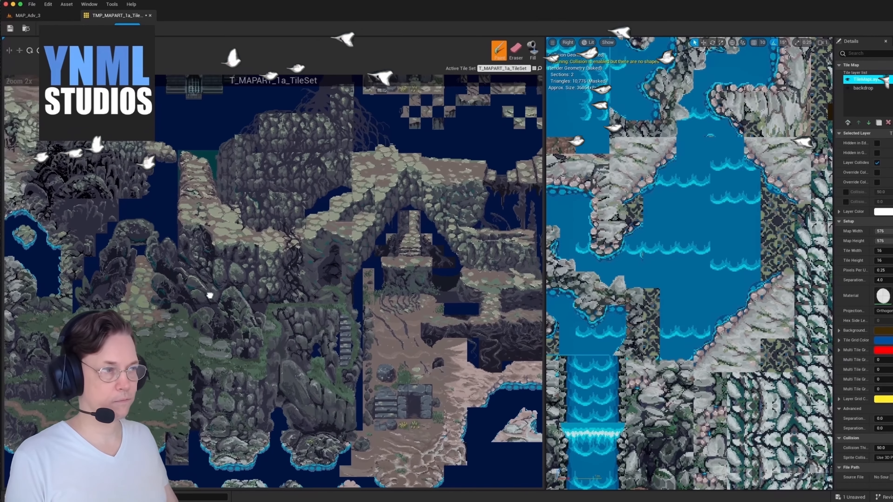
right_click_drag(387, 167, 289, 291)
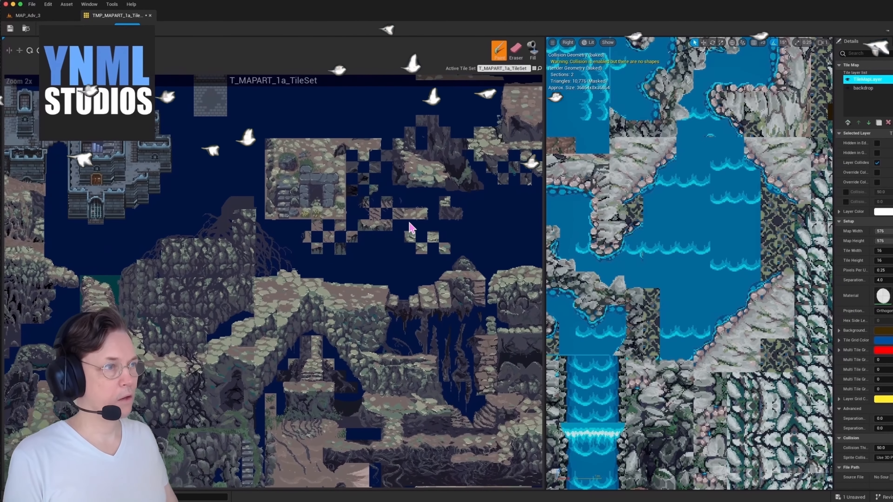
right_click_drag(408, 229, 438, 232)
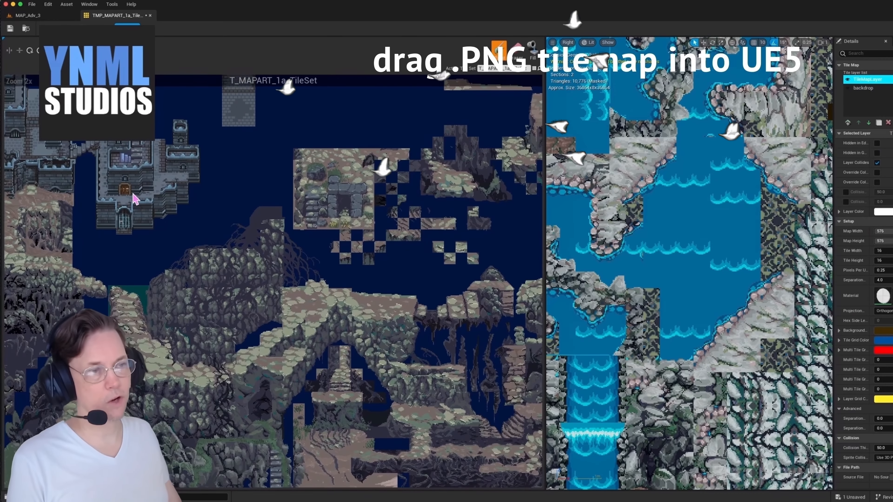
right_click_drag(133, 199, 330, 228)
right_click_drag(175, 306, 293, 265)
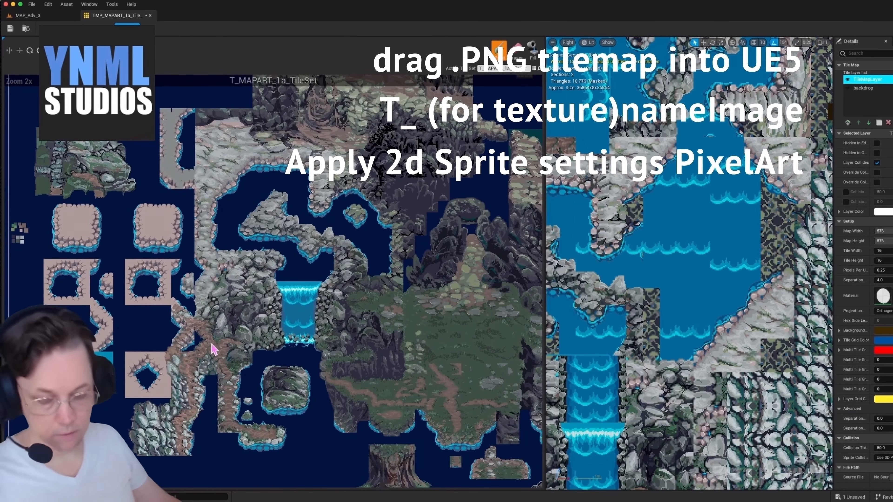
right_click_drag(228, 344, 216, 318)
right_click_drag(164, 418, 132, 439)
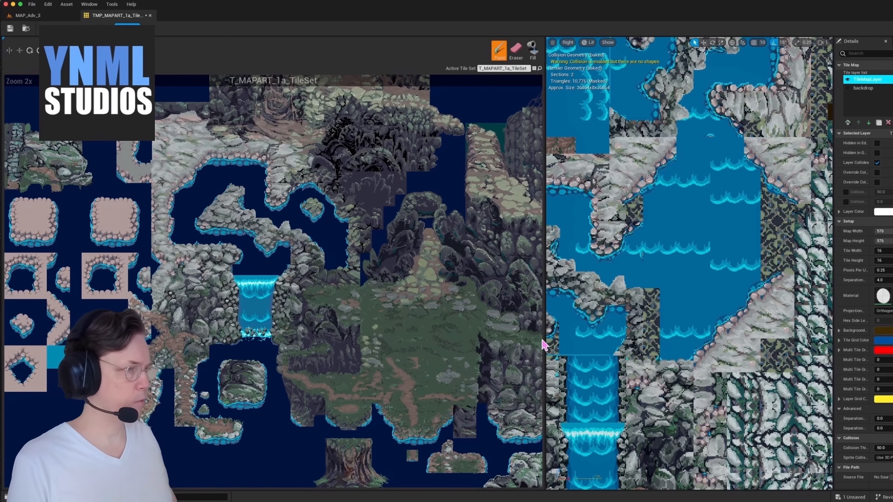
Narrow the tile set palette to enlarge the map viewport and examine the map's rocks, water and paths
left_click_drag(544, 339, 411, 337)
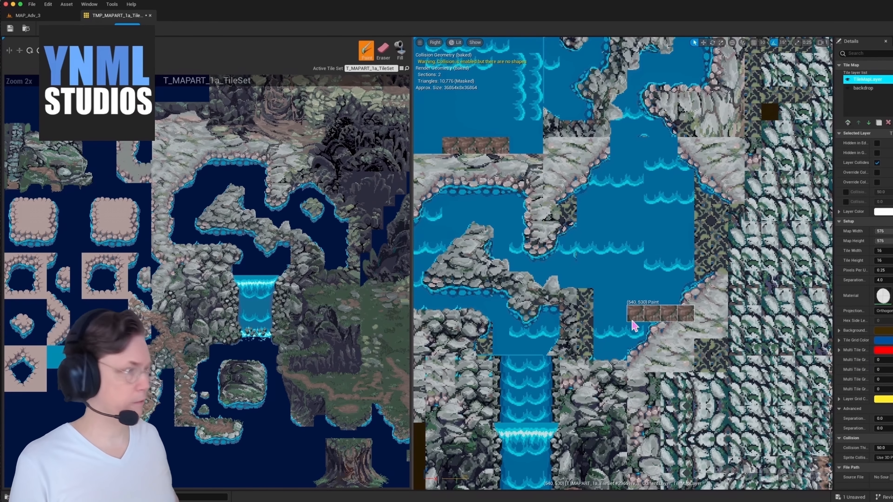
left_click_drag(413, 319, 341, 318)
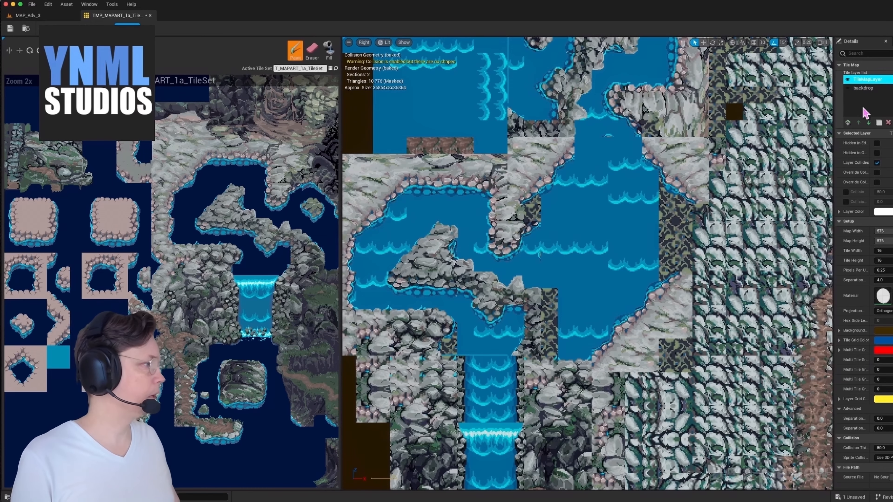
left_click(56, 29)
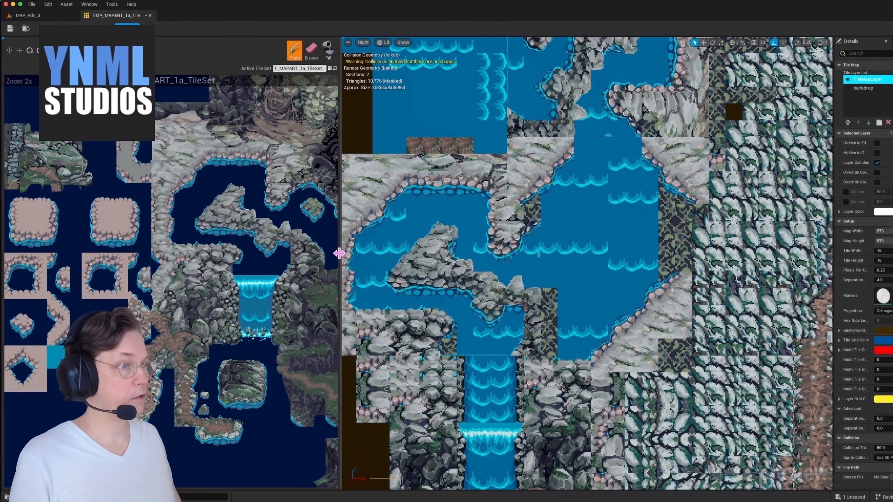
left_click_drag(339, 253, 298, 253)
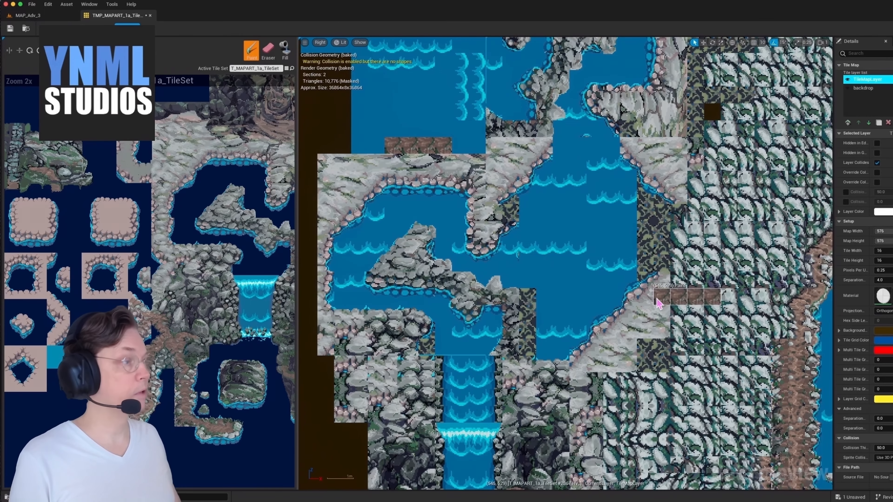
scroll(648, 308, "down", 4)
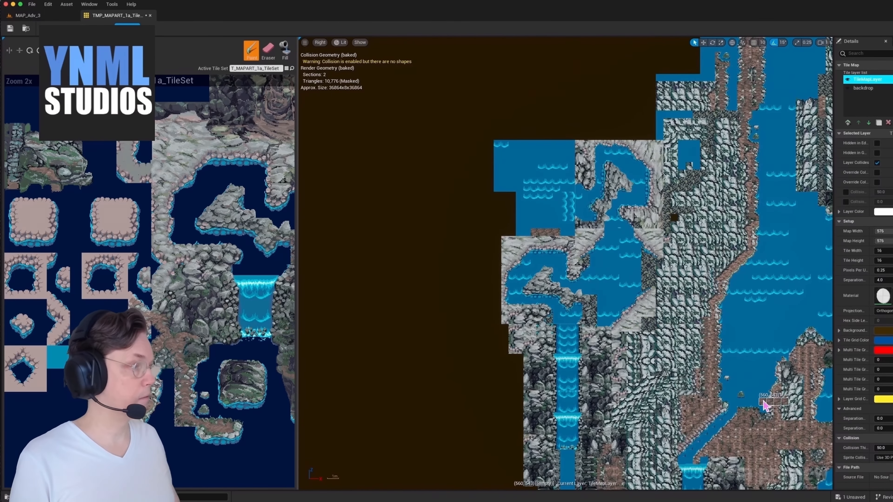
right_click_drag(761, 399, 677, 238)
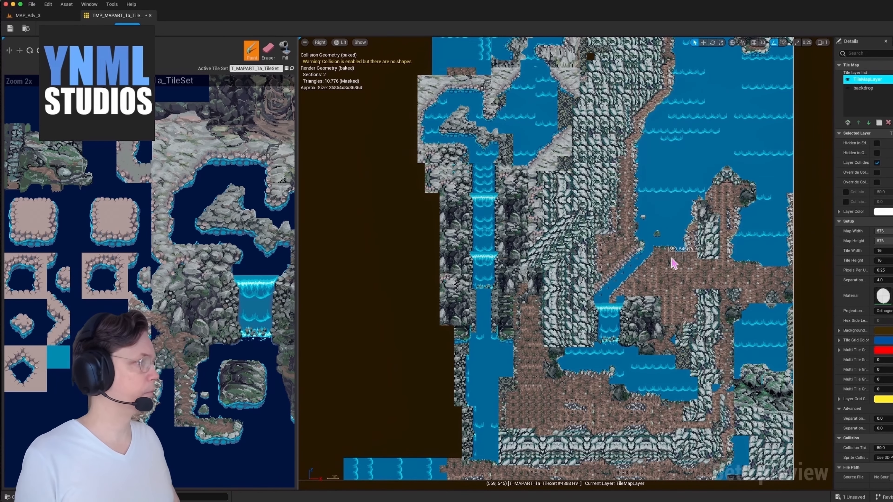
right_click_drag(753, 41, 736, 192)
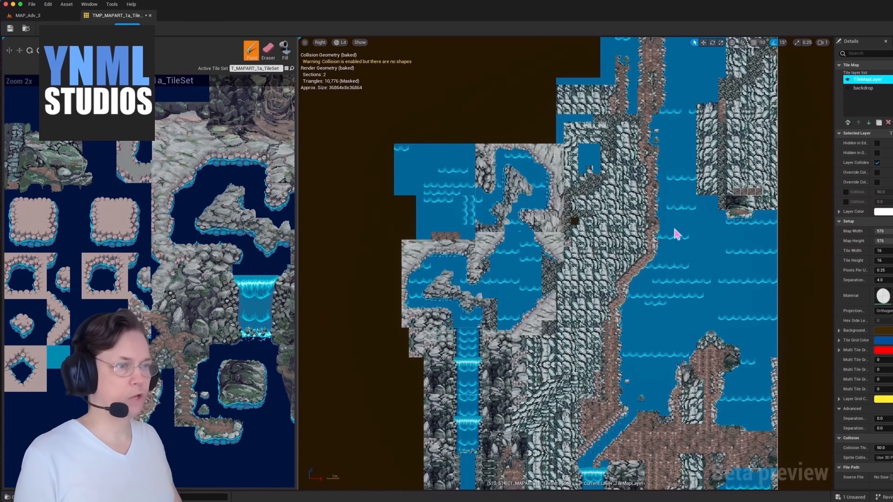
Adjust the palette's width and zoom so the whole T_MAPART_1a tile set fits beside the map
left_click_drag(296, 339, 644, 339)
right_click_drag(416, 421, 268, 232)
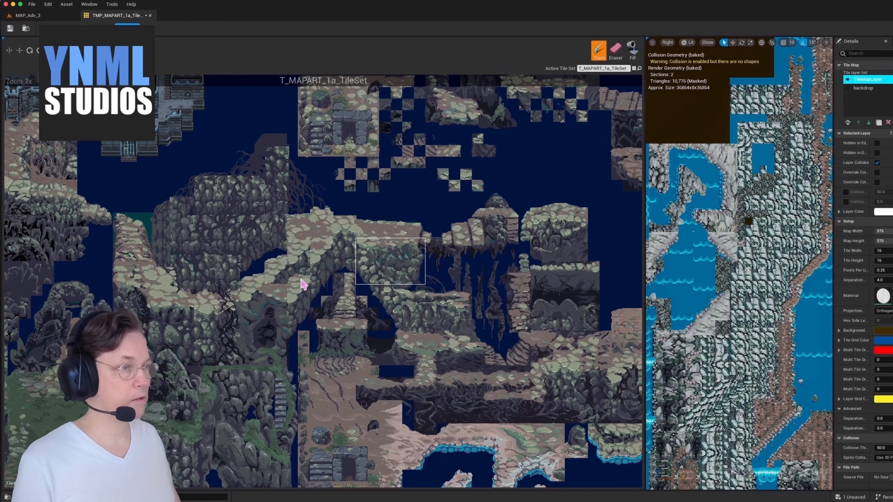
scroll(190, 172, "down", 7)
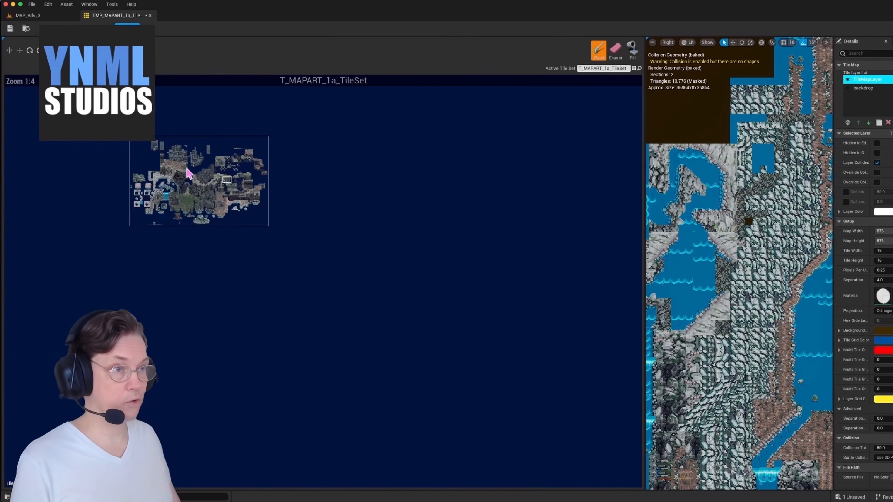
scroll(183, 173, "up", 2)
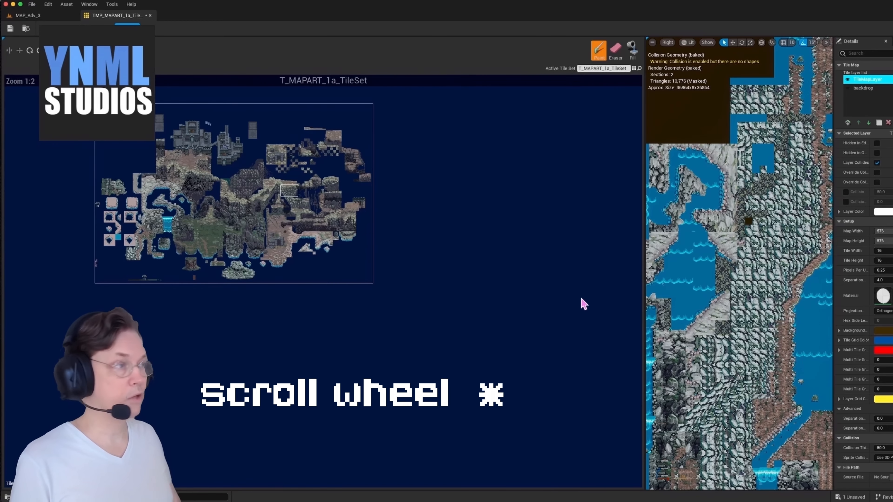
left_click_drag(644, 293, 396, 276)
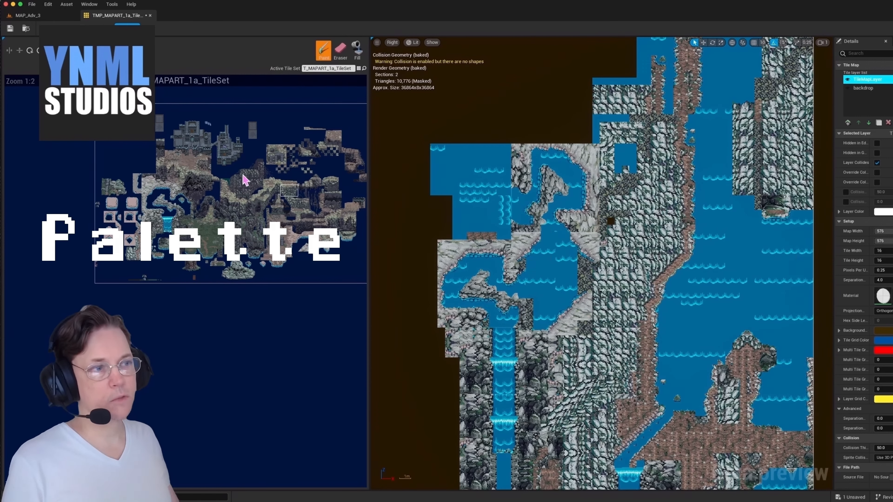
right_click_drag(246, 180, 206, 243)
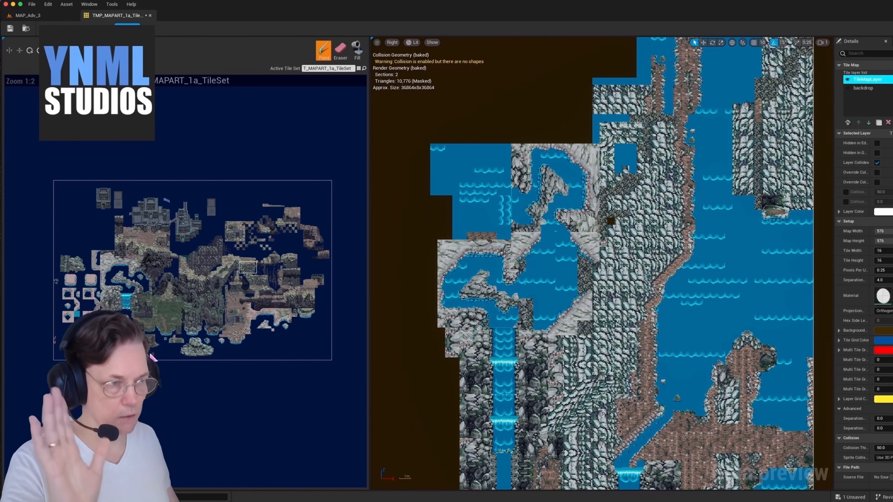
Pick a single empty tile below the dirt path in the tile set as the brush
scroll(166, 338, "up", 5)
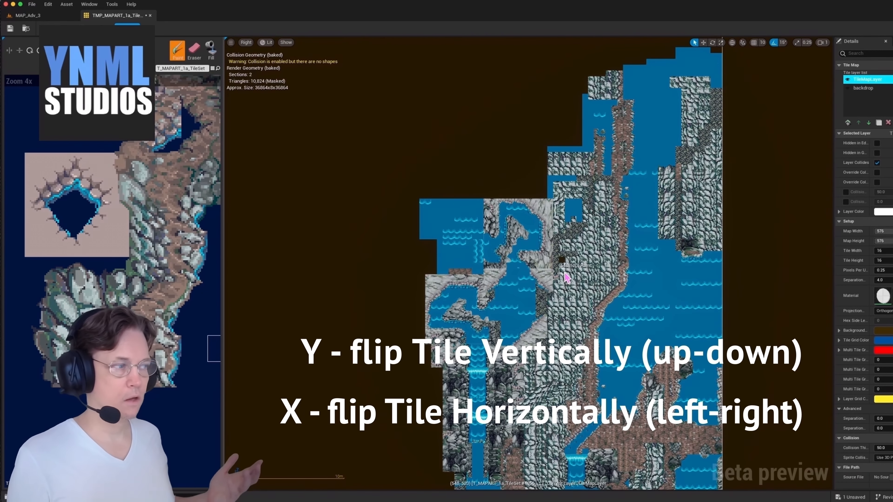
scroll(588, 324, "up", 6)
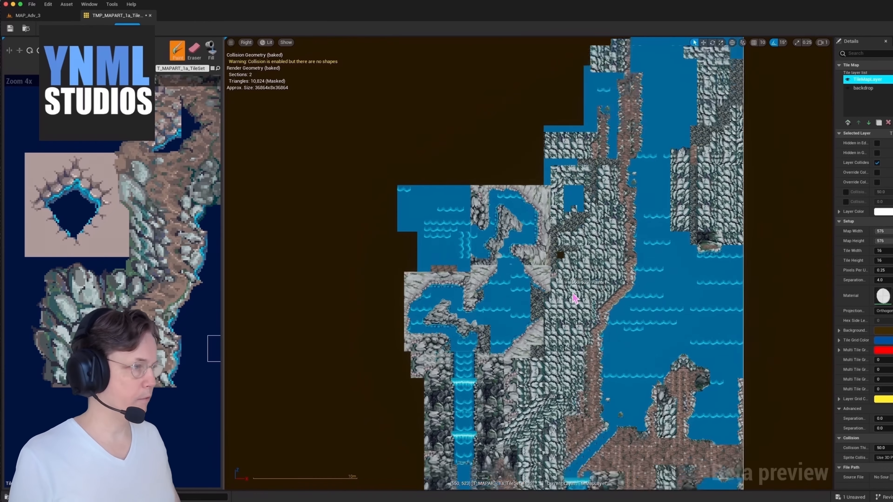
scroll(587, 324, "up", 4)
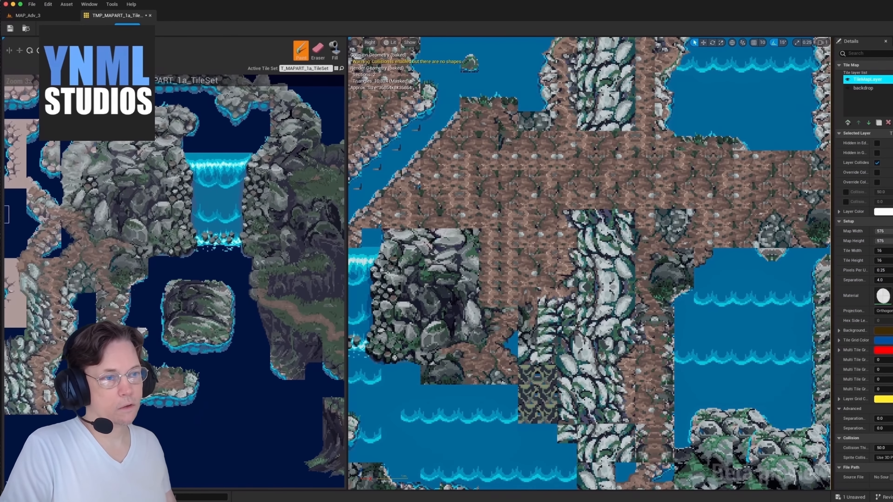
right_click_drag(126, 284, 225, 286)
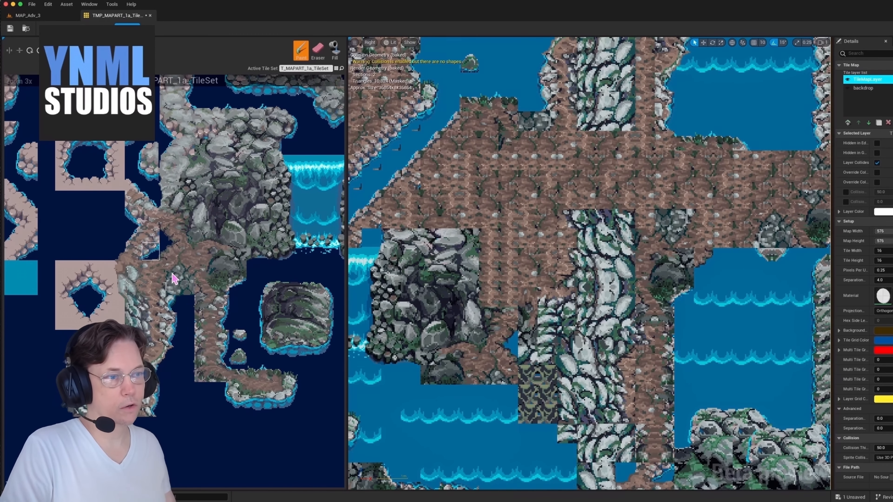
left_click(201, 403)
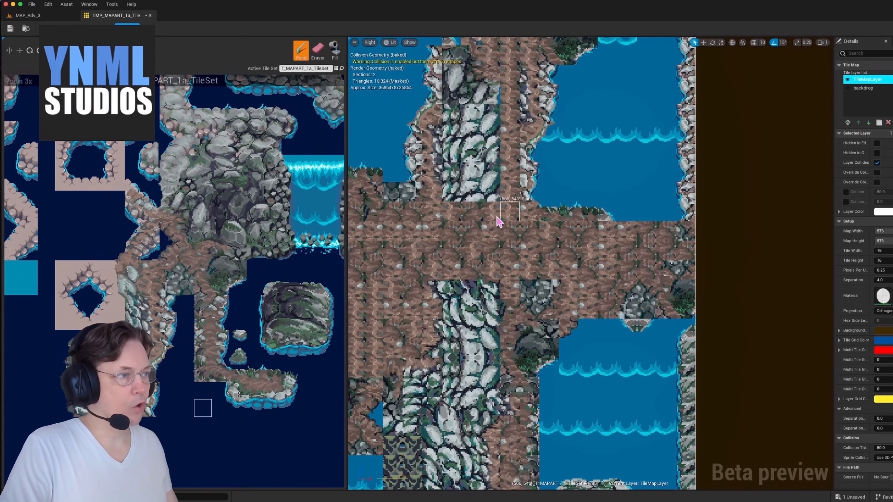
Examine the repeating dirt path crossing and the rock areas south of it on the map
scroll(548, 285, "down", 2)
scroll(565, 288, "up", 3)
scroll(564, 291, "up", 1)
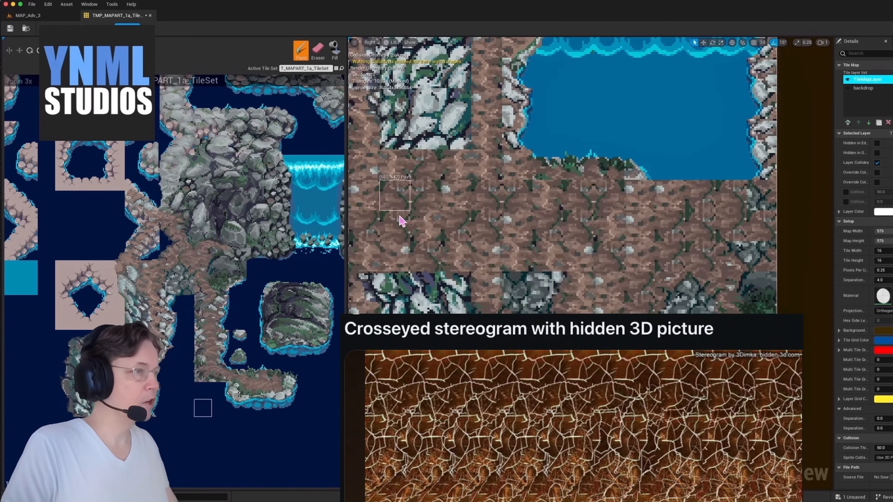
scroll(511, 227, "down", 5)
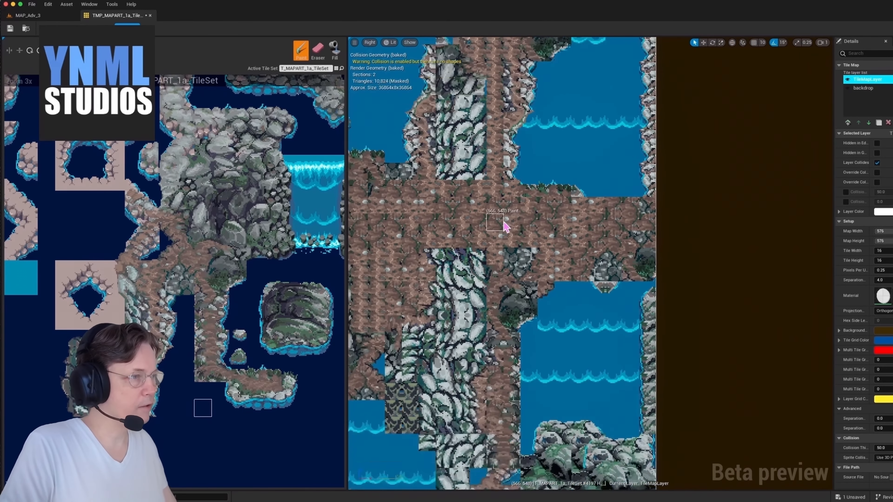
right_click_drag(416, 301, 510, 186)
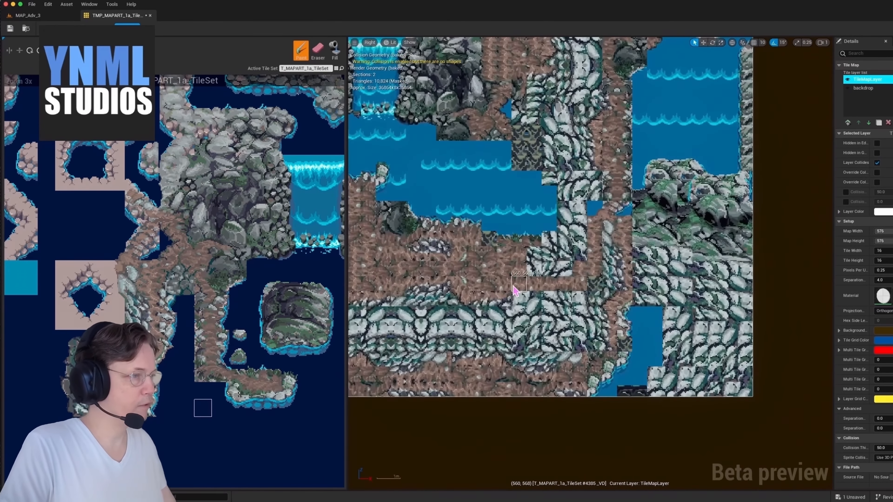
Examine the lake, dirt paths and patterned rock patch near the map's southern edge
scroll(514, 291, "up", 2)
scroll(515, 290, "down", 3)
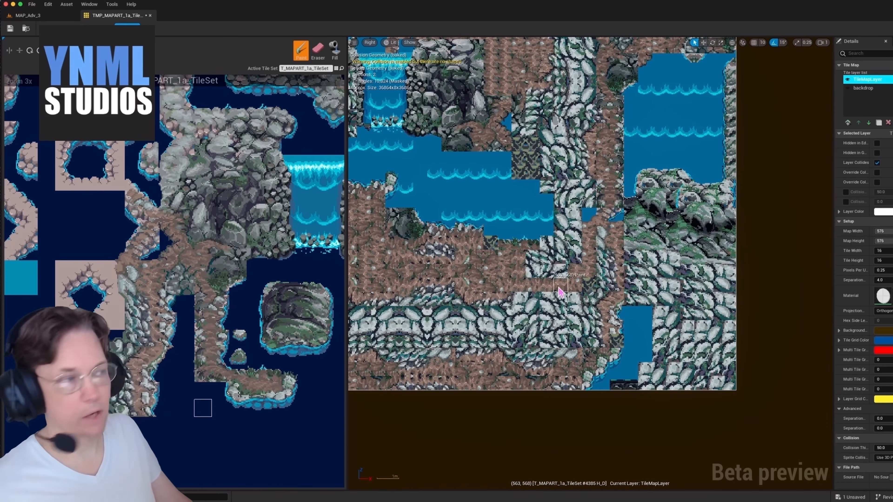
scroll(541, 125, "up", 3)
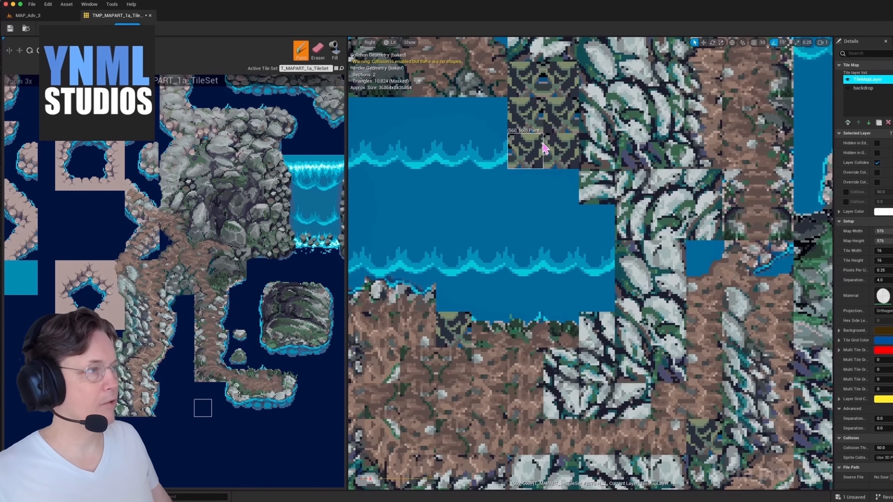
scroll(623, 415, "down", 1)
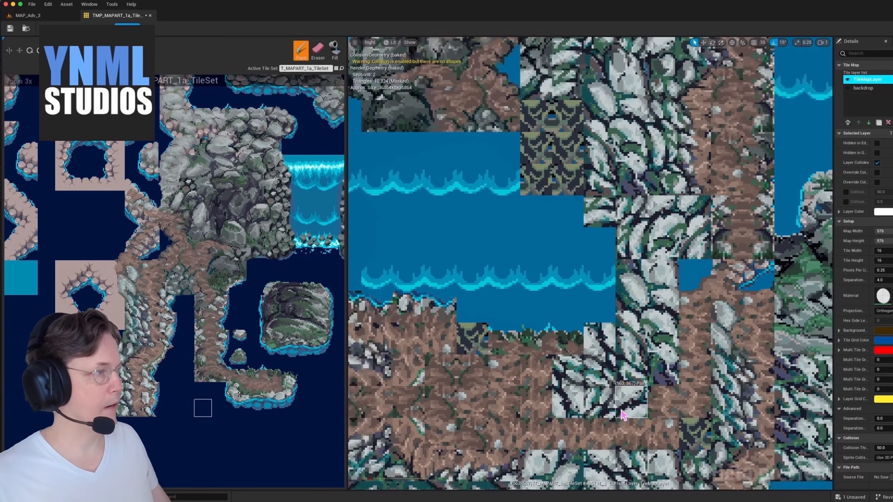
scroll(622, 415, "down", 5)
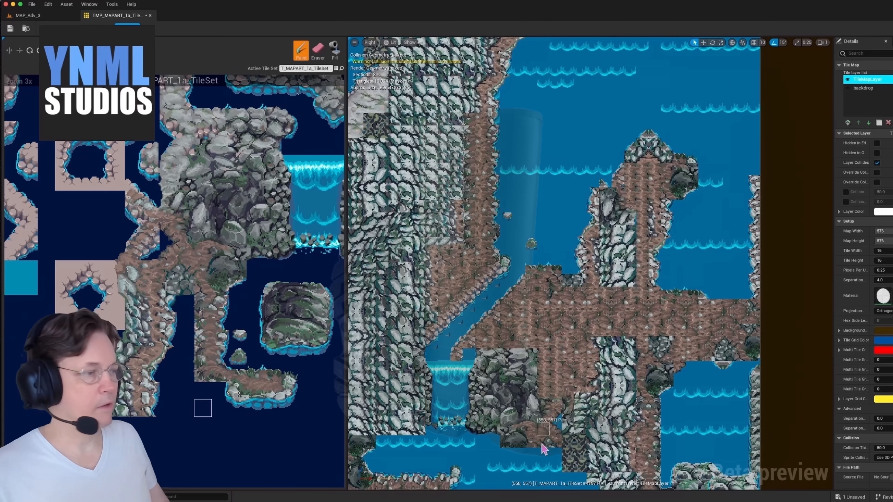
right_click_drag(551, 436, 556, 313)
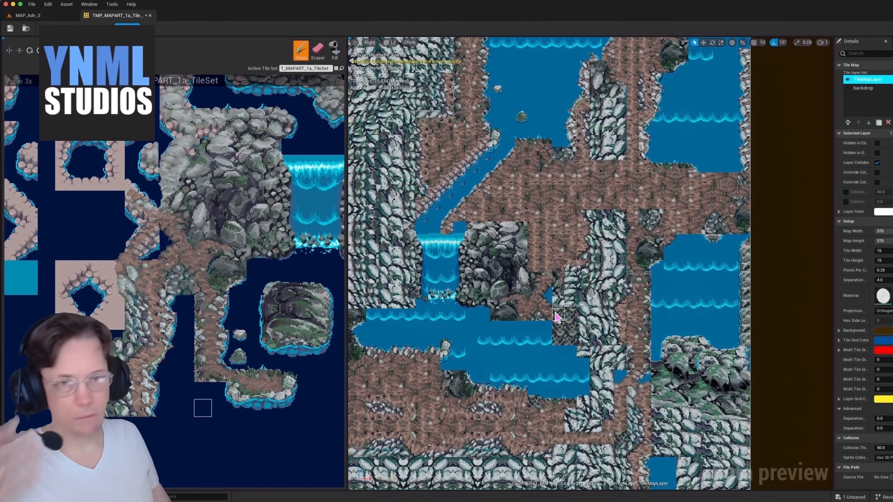
right_click_drag(559, 393, 579, 310)
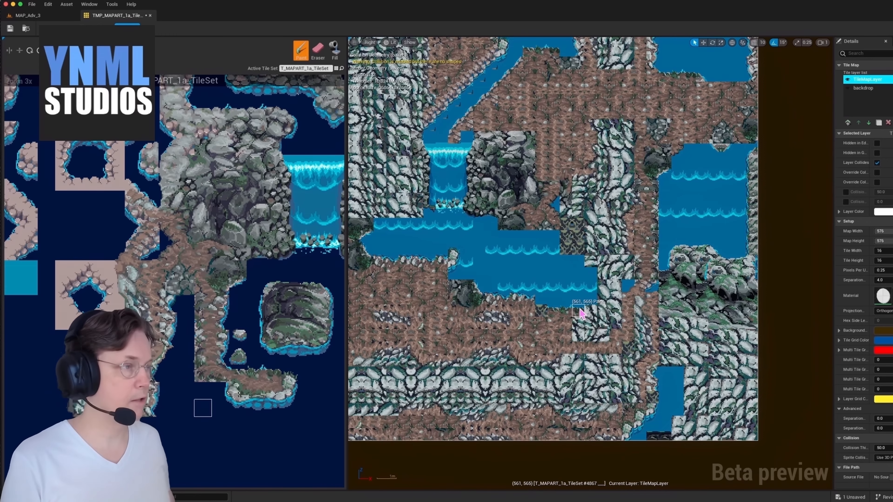
scroll(609, 159, "up", 4)
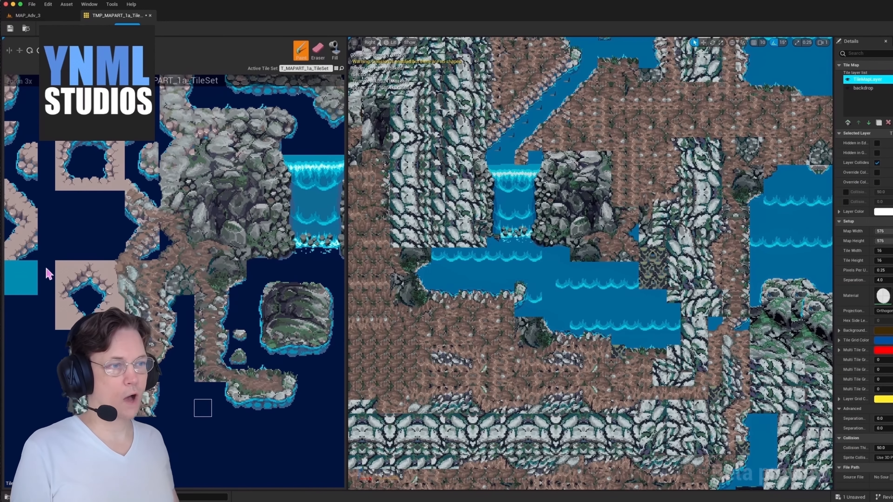
Survey the whole T_MAPART_1a tile set alongside the map's waterfalls, cliffs and southern dirt clearing
scroll(207, 230, "down", 5)
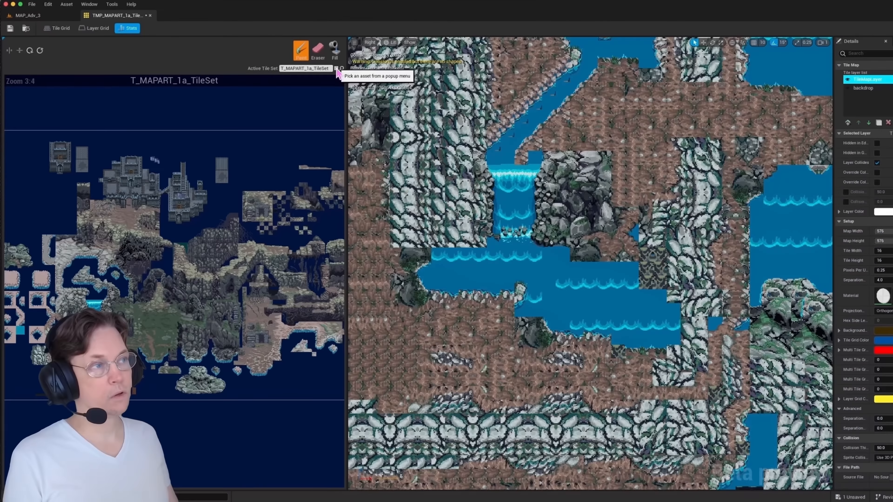
left_click(522, 241)
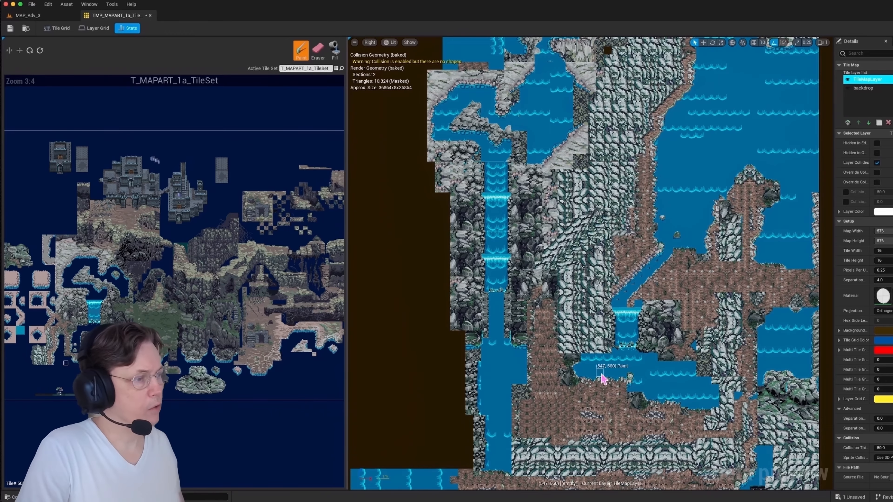
scroll(609, 383, "up", 2)
scroll(771, 296, "down", 2)
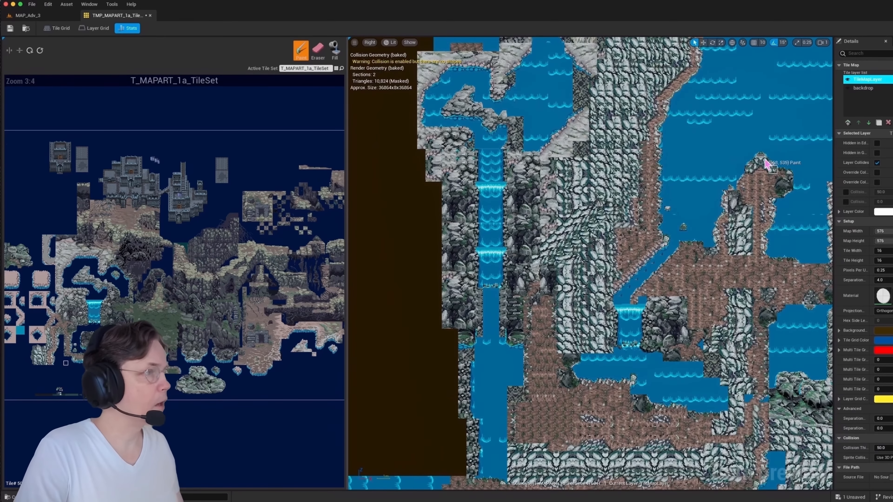
right_click_drag(735, 409, 738, 378)
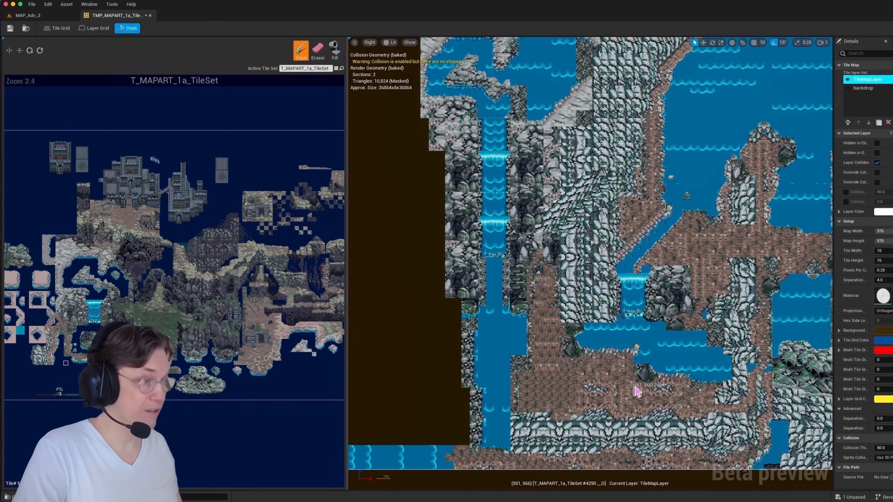
scroll(620, 366, "up", 5)
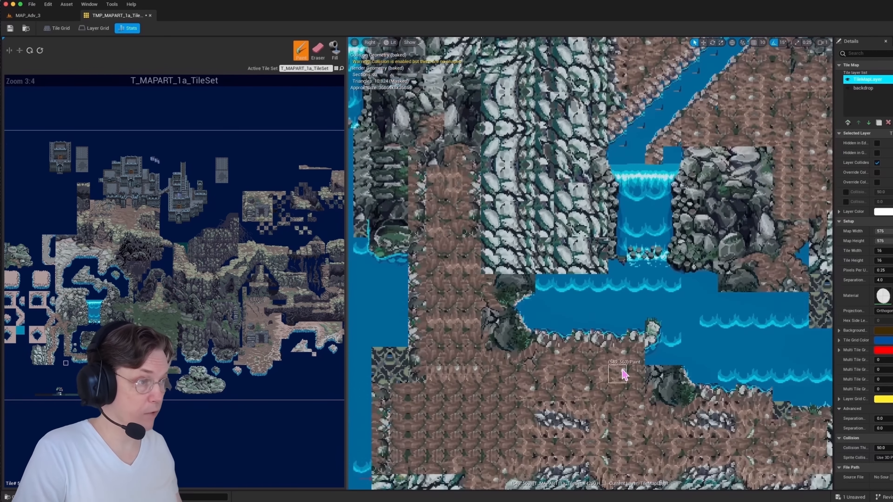
right_click_drag(164, 333, 155, 322)
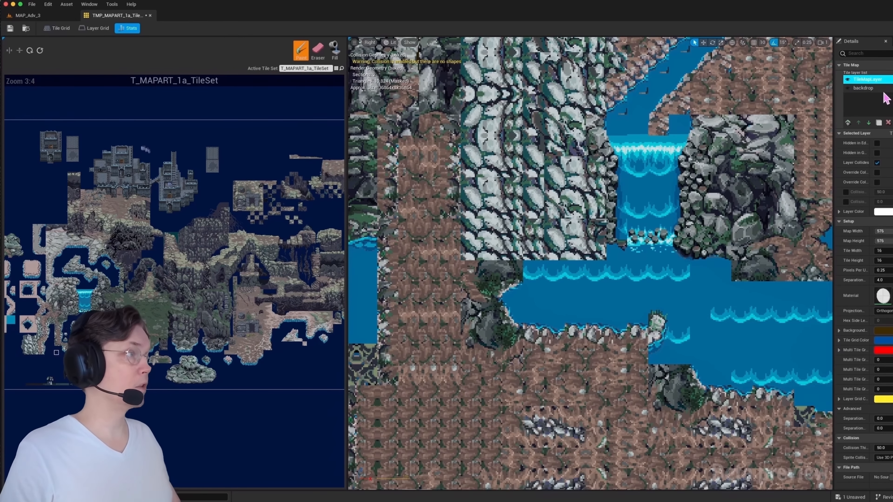
Compare the map's lake shore up close with the brown ground and cave tiles in the tile set
scroll(461, 342, "up", 2)
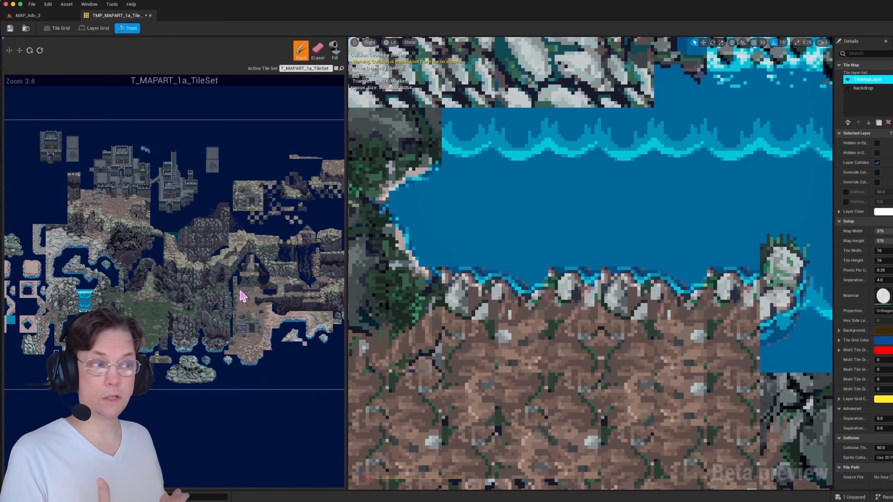
scroll(137, 220, "up", 6)
scroll(237, 218, "down", 5)
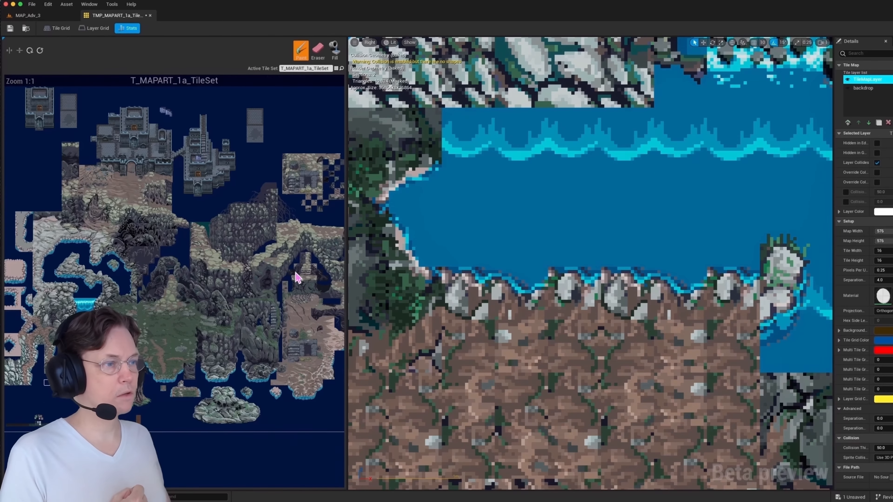
scroll(170, 276, "up", 6)
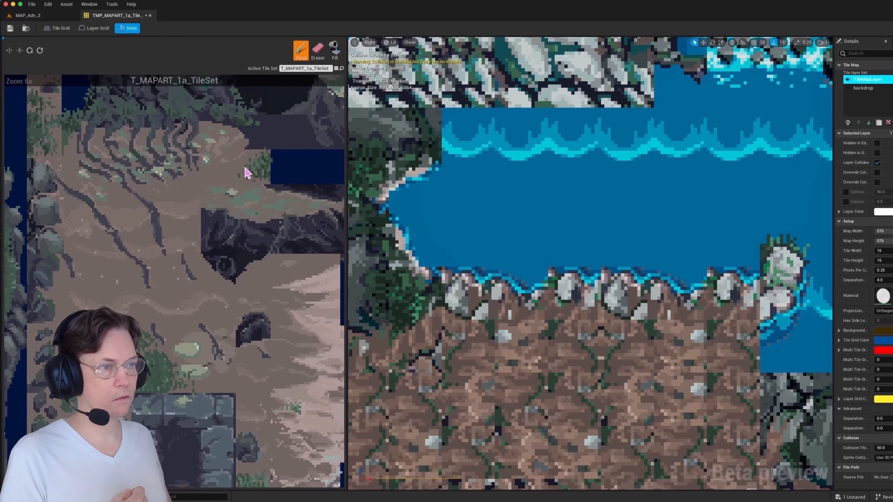
scroll(247, 172, "down", 7)
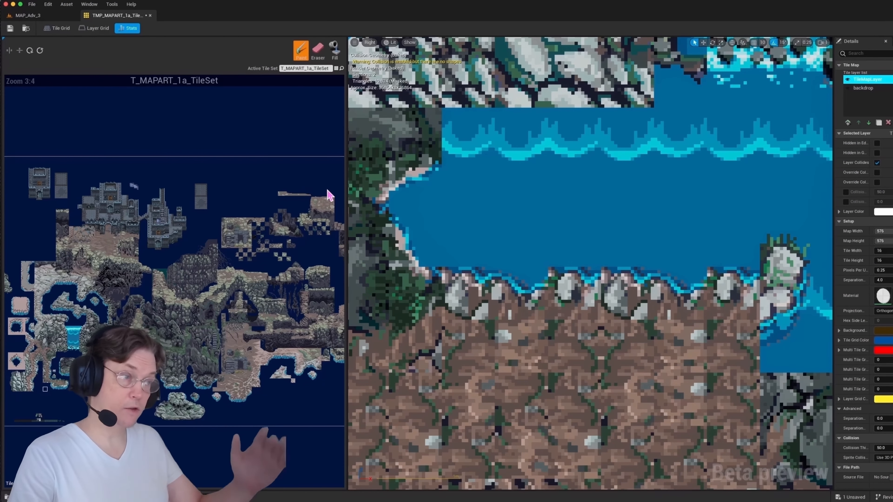
Survey the map from the southern lake up to the northern cliffs and pools
scroll(699, 225, "down", 5)
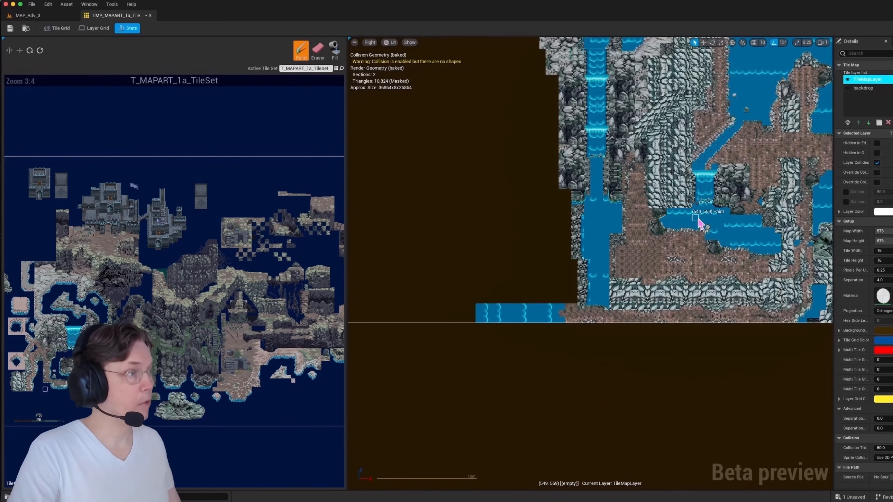
right_click_drag(725, 166, 691, 334)
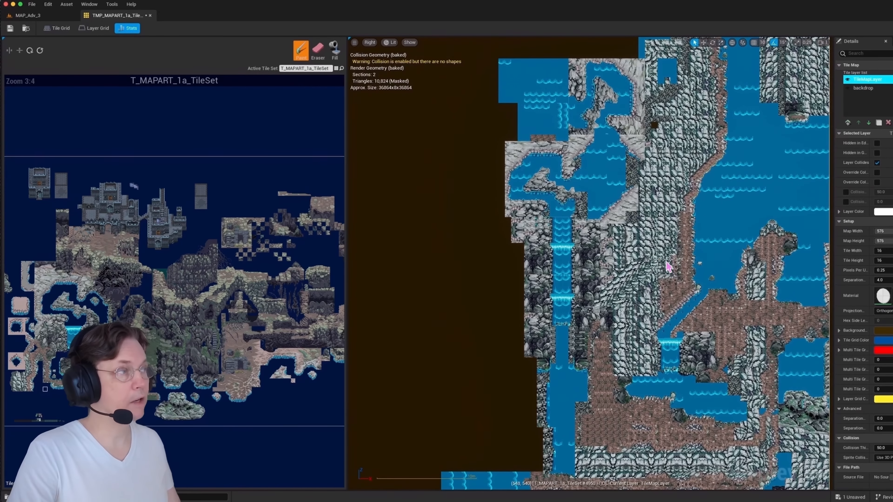
mouse_move(664, 92)
right_mouse_down()
mouse_move(639, 113)
mouse_move(608, 264)
mouse_move(648, 74)
mouse_move(670, 95)
right_mouse_up()
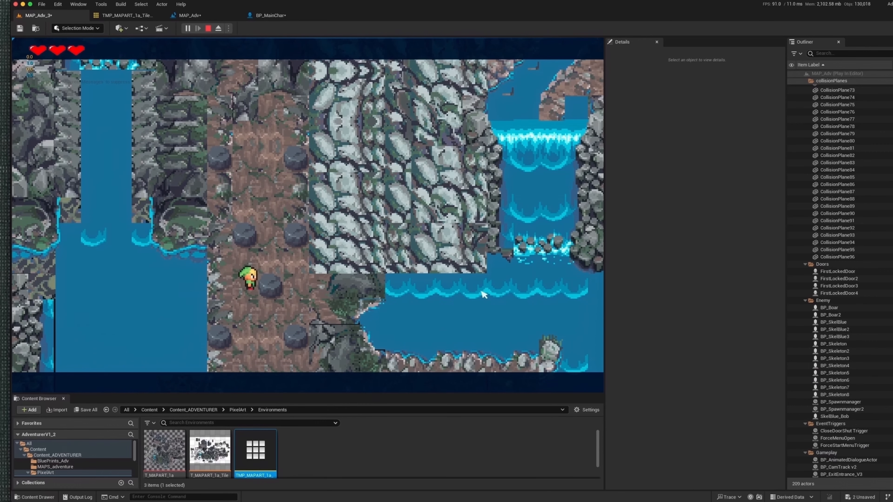
Play-test the level by walking the character among the round stones on the dirt path beside the lake
key("w")
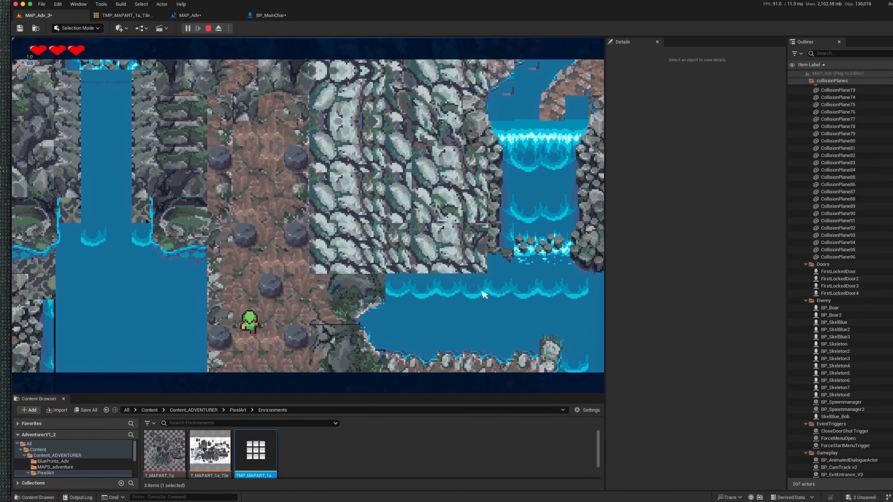
key("d")
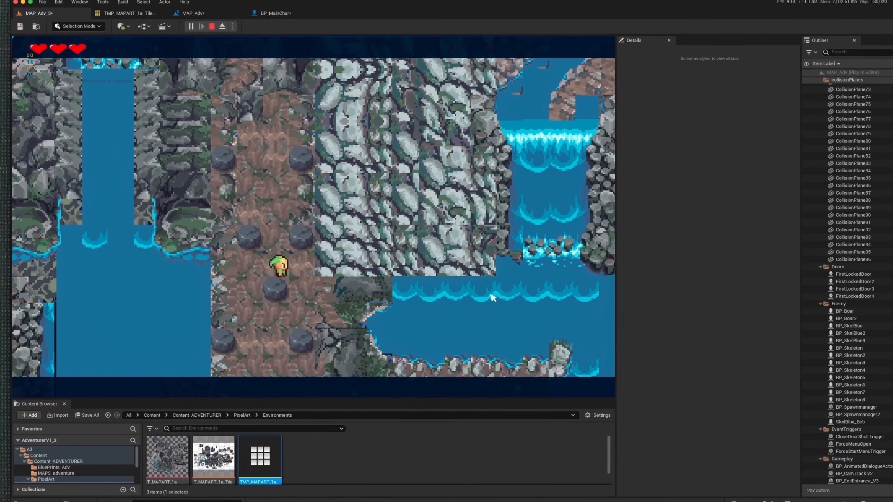
key("w")
key("a")
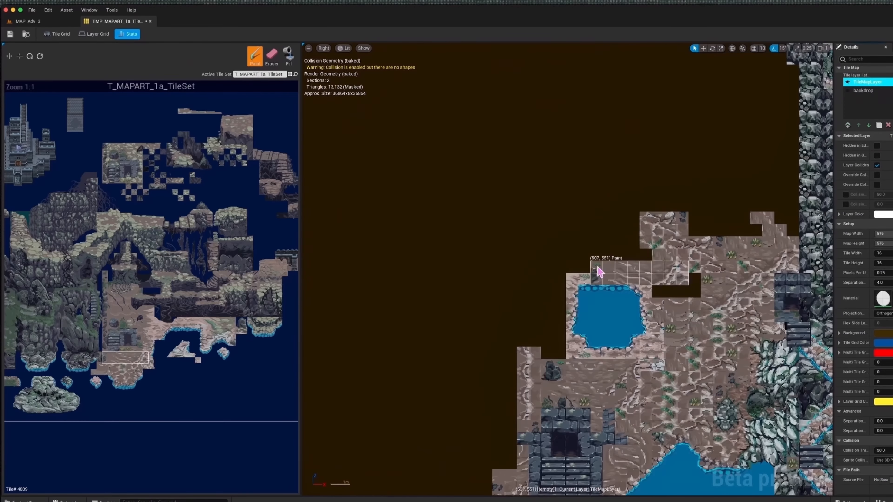
Paint a frame of brown rocky ground tiles north of the small pond, leaving its middle open
mouse_move(661, 197)
left_mouse_down()
mouse_move(471, 211)
mouse_move(476, 232)
left_mouse_up()
left_click(657, 230)
left_click(473, 242)
Pick ground and small cave tiles from the tile set and start filling the middle of the frame north of the pond
left_click_drag(145, 278, 170, 291)
left_click(522, 218)
left_click(180, 279)
mouse_move(559, 231)
left_mouse_down()
mouse_move(559, 217)
mouse_move(560, 243)
left_mouse_up()
left_click(583, 230)
left_click(188, 293)
left_click_drag(157, 302, 180, 302)
left_click(572, 218)
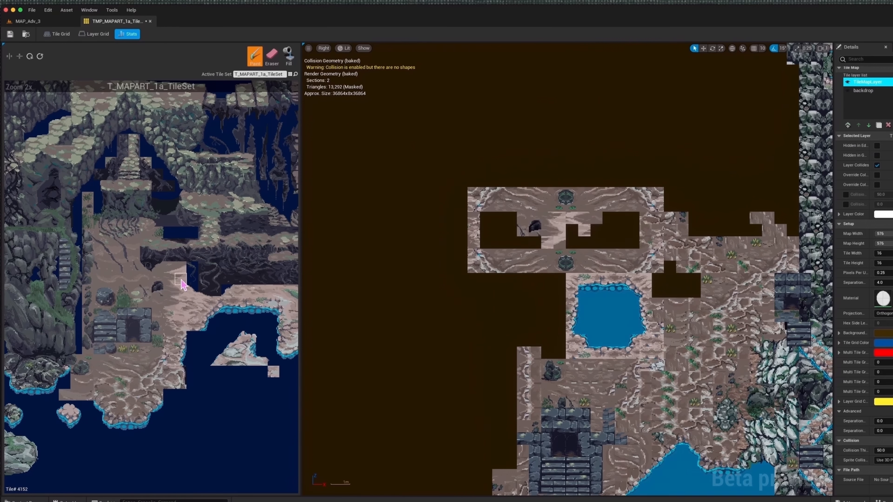
Extend the light sandy ground across the central gap of the frame with tiles picked beside the cave and shore
left_click(572, 230)
left_click(572, 243)
left_click_drag(239, 291, 274, 290)
left_click(583, 243)
left_click(169, 279)
left_click(567, 254)
left_click(614, 230)
left_click(633, 242)
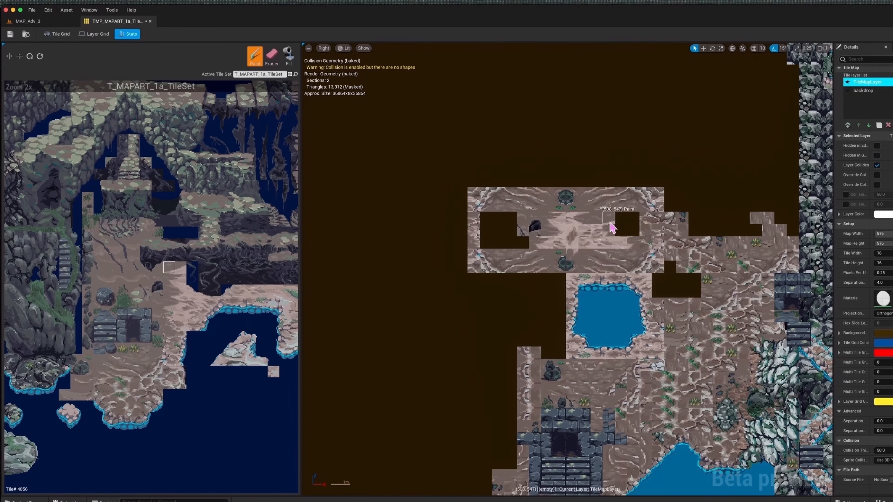
Paint ground tiles into the frame's remaining side gaps, picking blocks from the area south of the stone doorway in the tile set
left_click(614, 218)
left_click(560, 266)
left_click(522, 242)
left_click_drag(99, 360, 123, 372)
left_click(498, 236)
left_click_drag(135, 361, 146, 361)
scroll(598, 250, "up", 2)
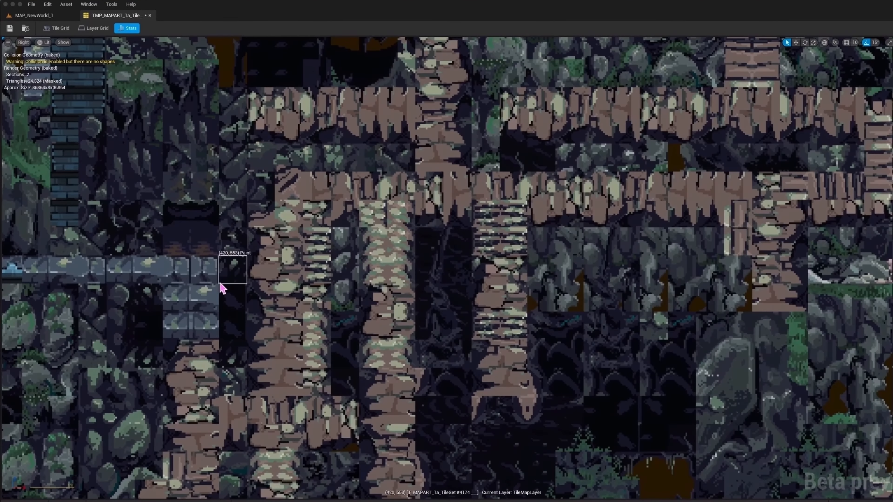
Examine the rocky ledges, stairways and sandy clearing of the larger painted map
right_click_drag(224, 281, 258, 294)
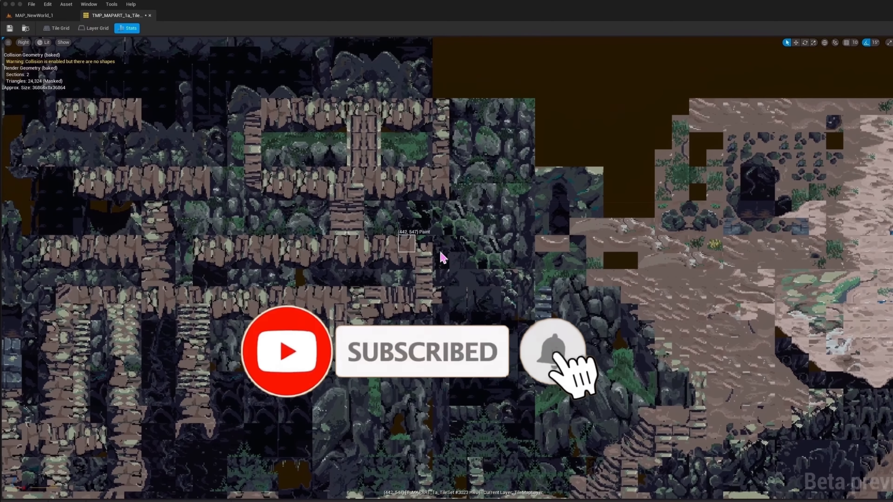
scroll(472, 263, "up", 1)
right_click_drag(472, 263, 142, 300)
right_click_drag(560, 277, 615, 257)
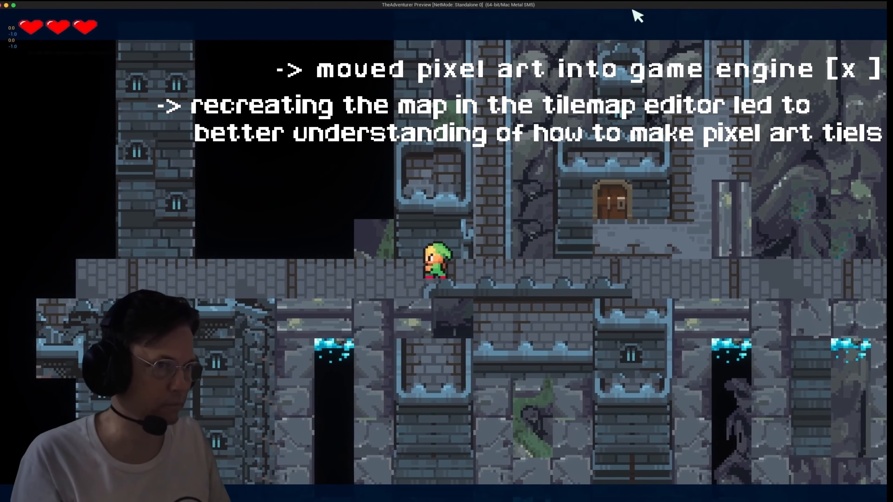
Play-test the game world by walking the character east along the stone walkway and north up the rocky path
key("Right")
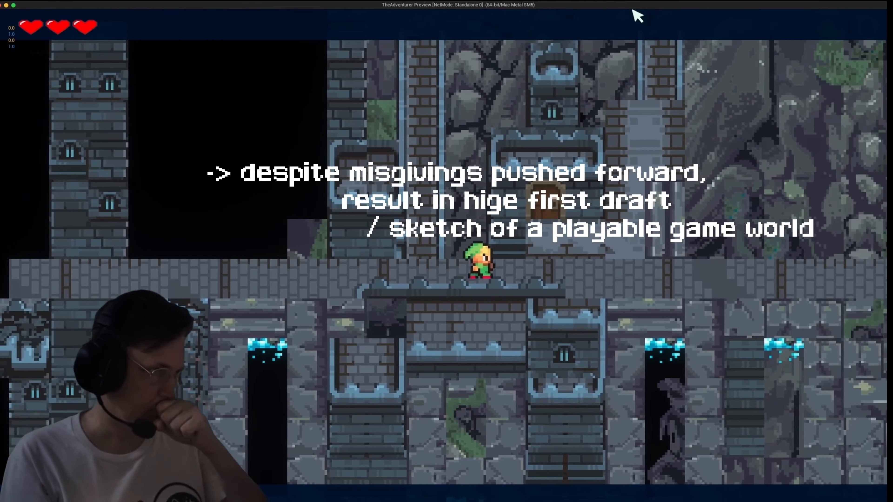
key("Right")
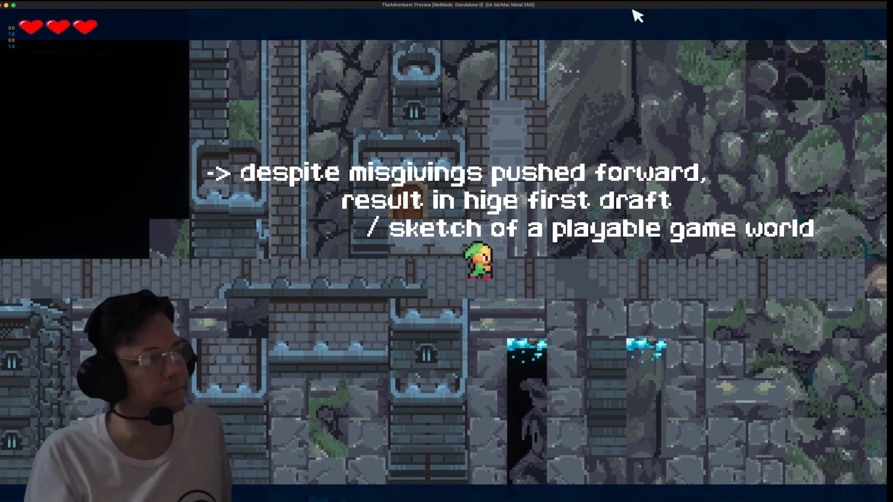
key("Right")
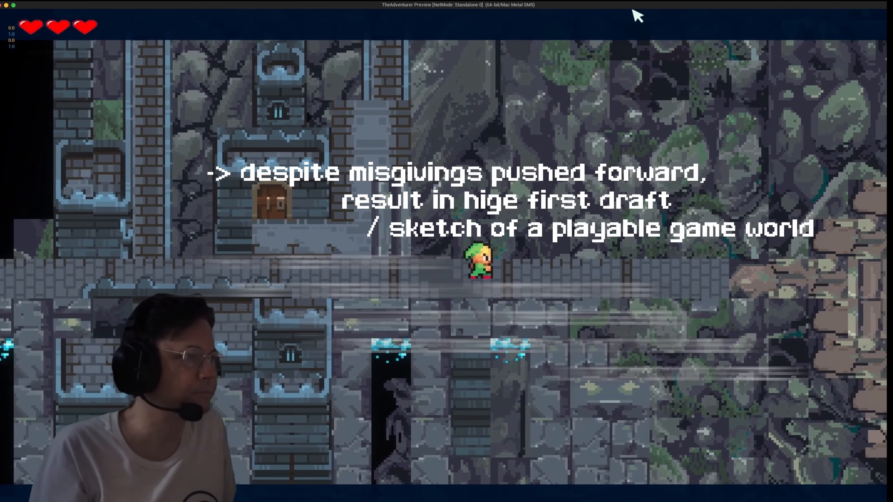
key("Right")
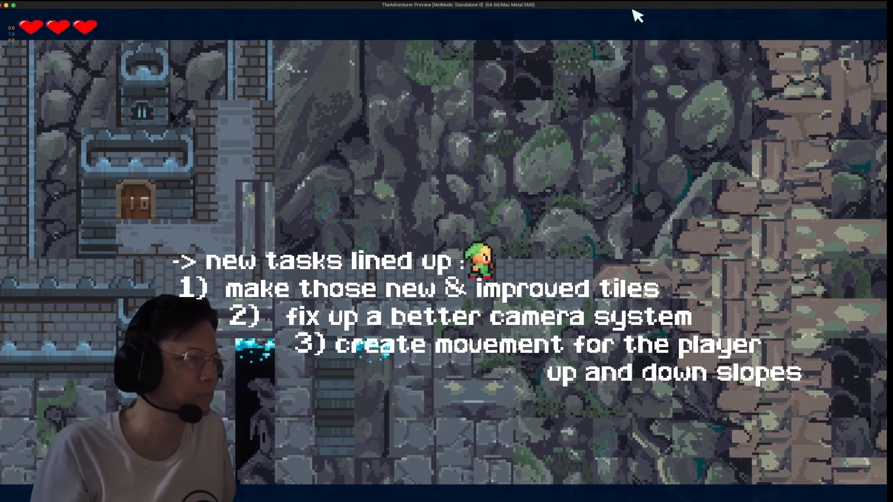
key("Right")
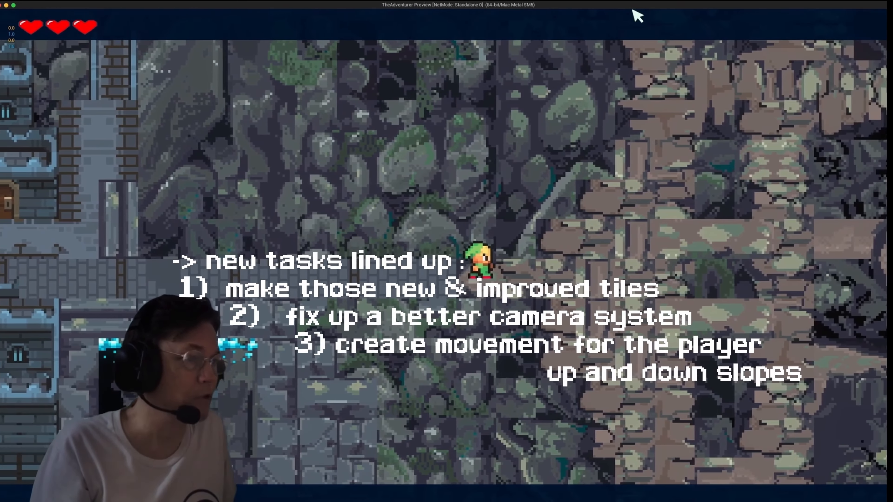
key("Right")
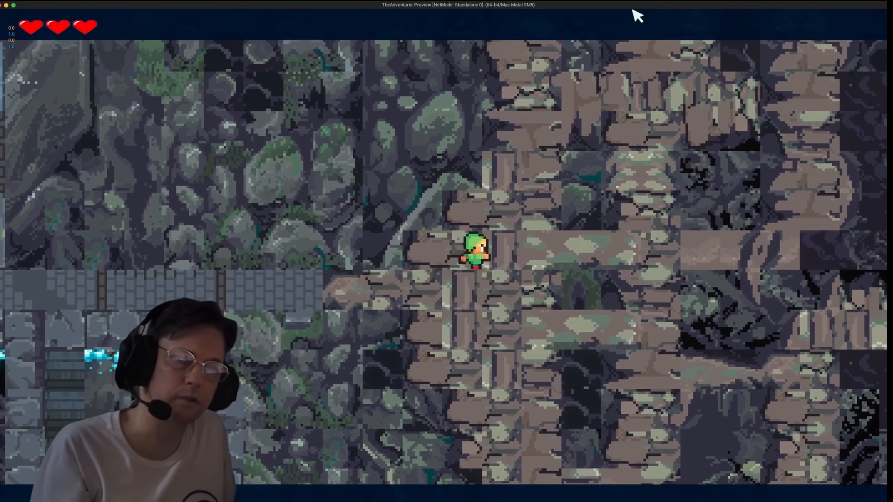
key("Up")
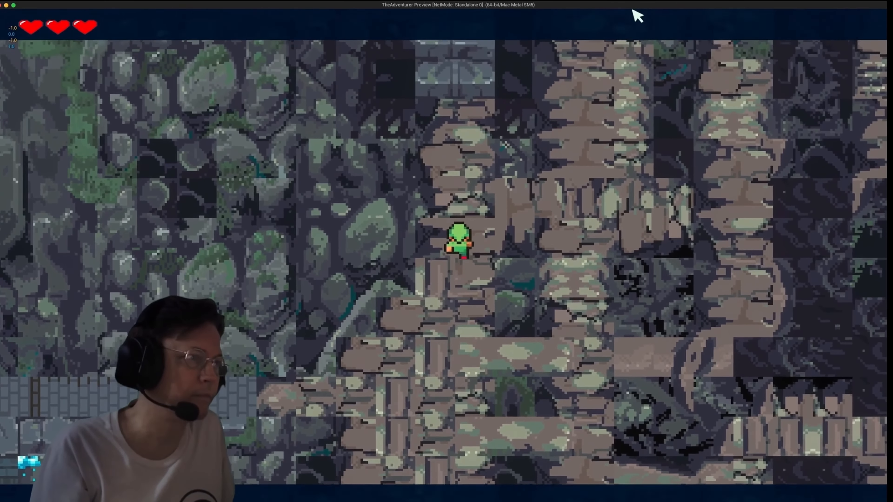
Play-test the rocky area by walking the character east across the ledge and north up the adjoining stone path
key("Right")
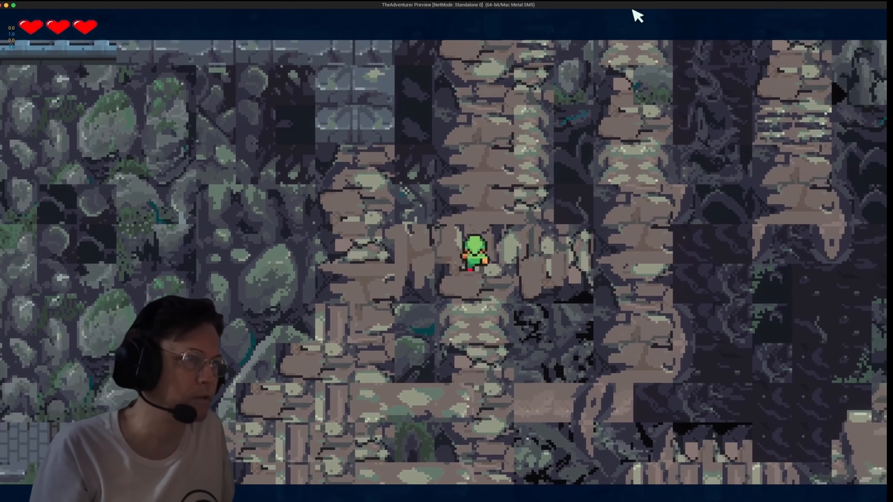
key("Up")
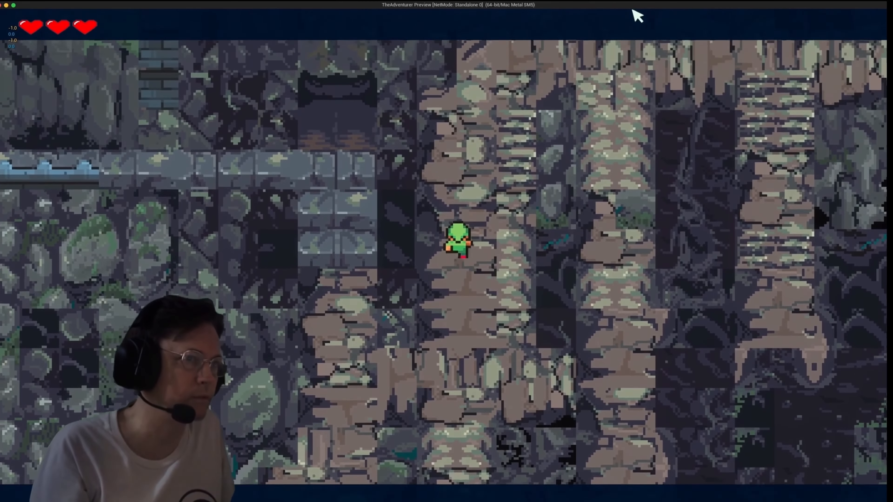
key("Left")
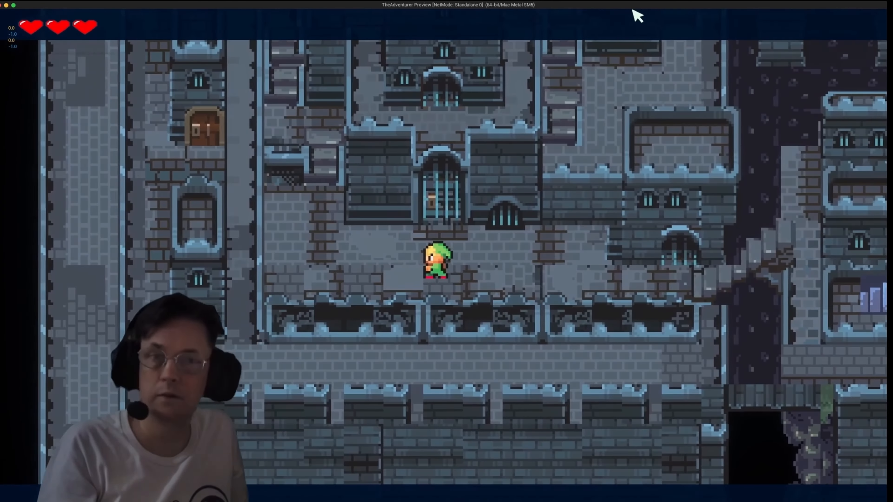
Play-test the castle area by walking the character west through the courtyard, up the stairs and north along the walled passage
key("Left")
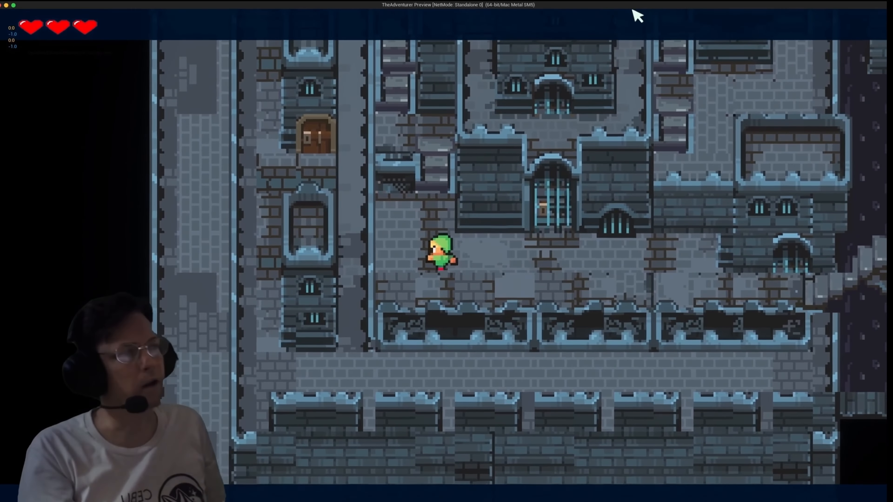
key("Up")
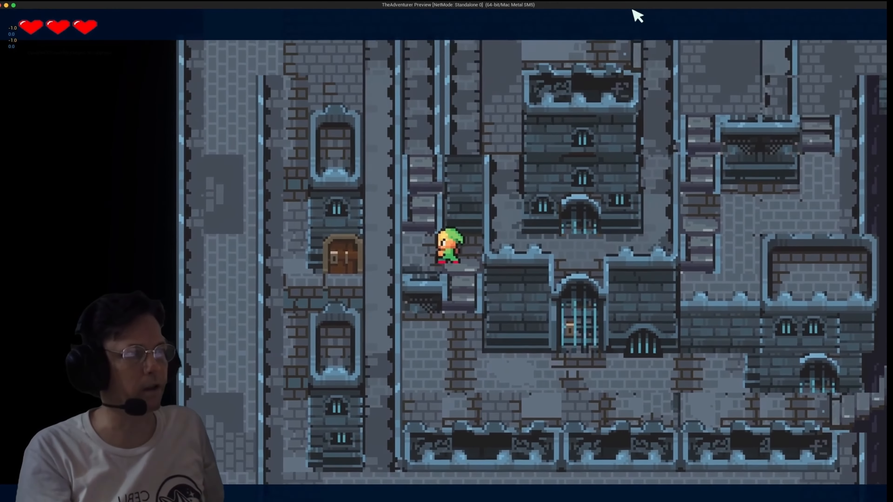
key("Up")
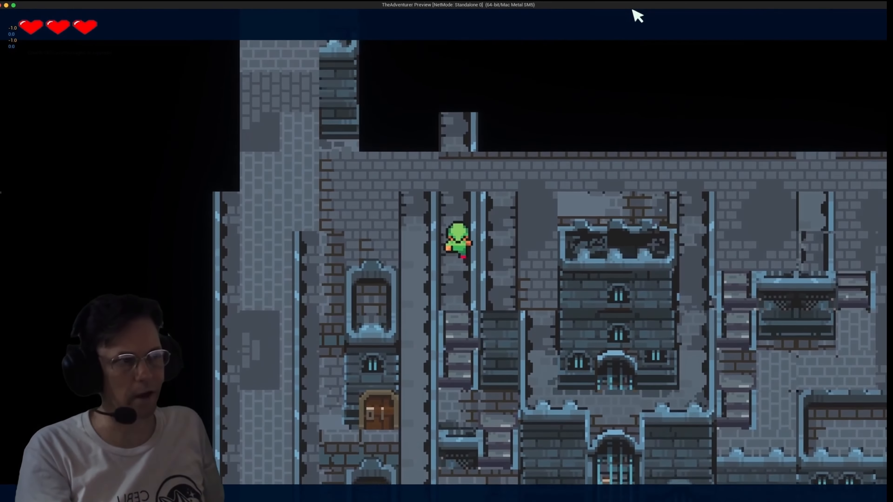
Walk the character north along the long brick causeway, heading west where it bends, to check the unfinished surroundings
key("Up")
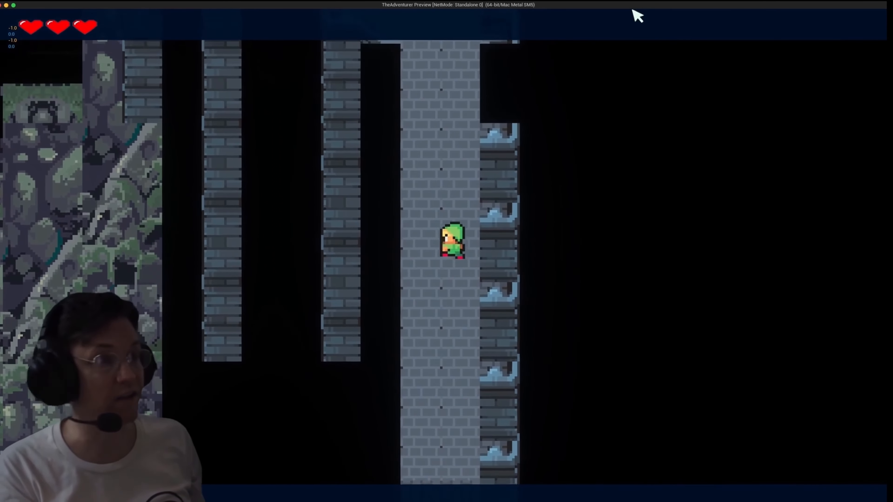
key("Up")
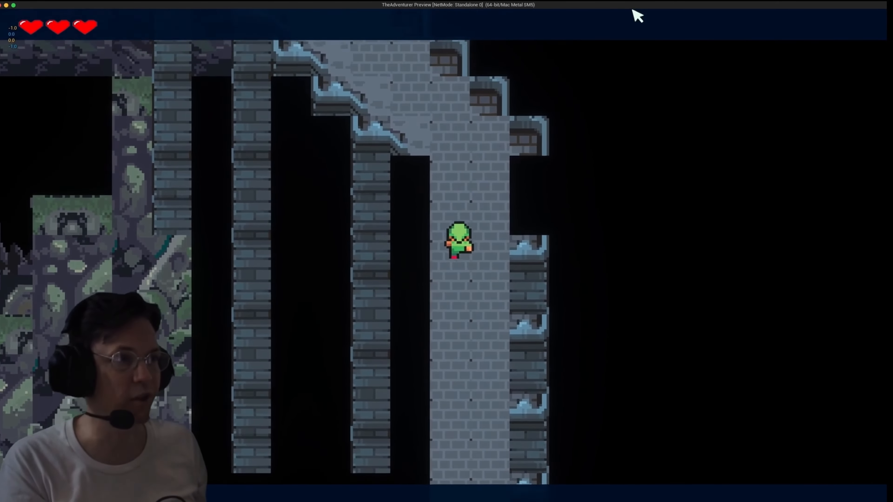
key("Up")
key("Left")
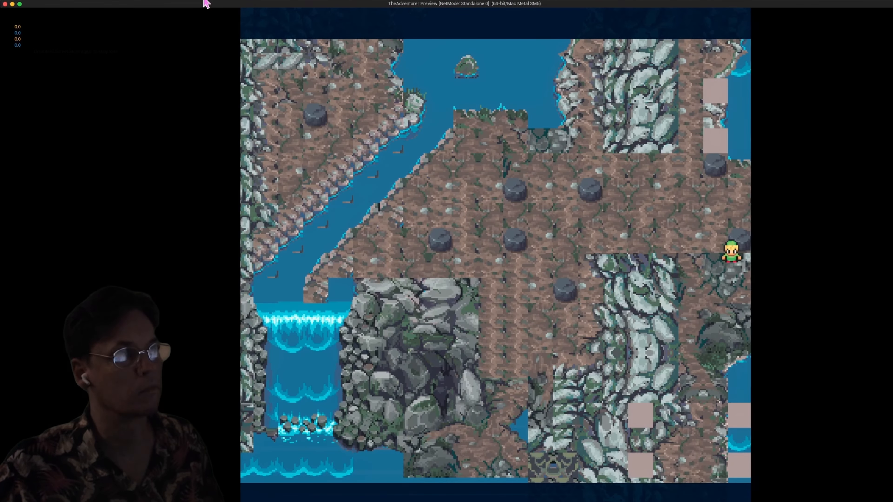
Play-test the coastal map by walking the character from the boulder clearing north to the rock arch on the headland
key("Down")
key("Left")
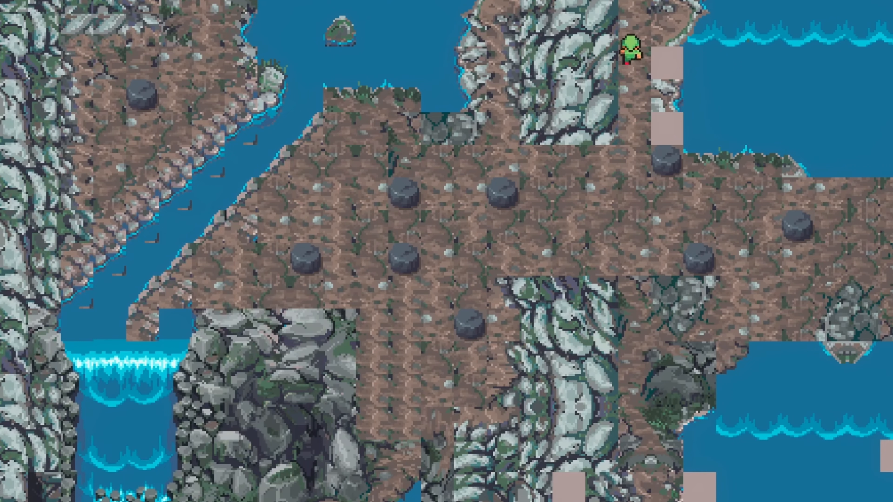
key("Up")
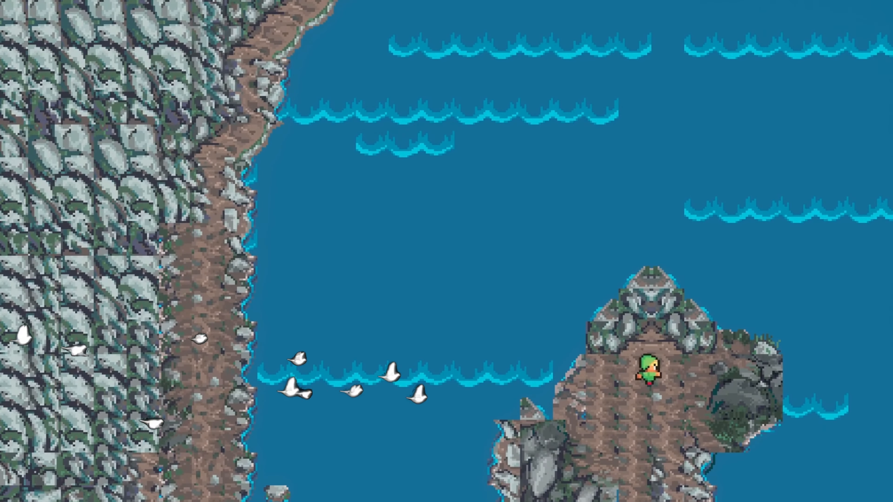
key("Up")
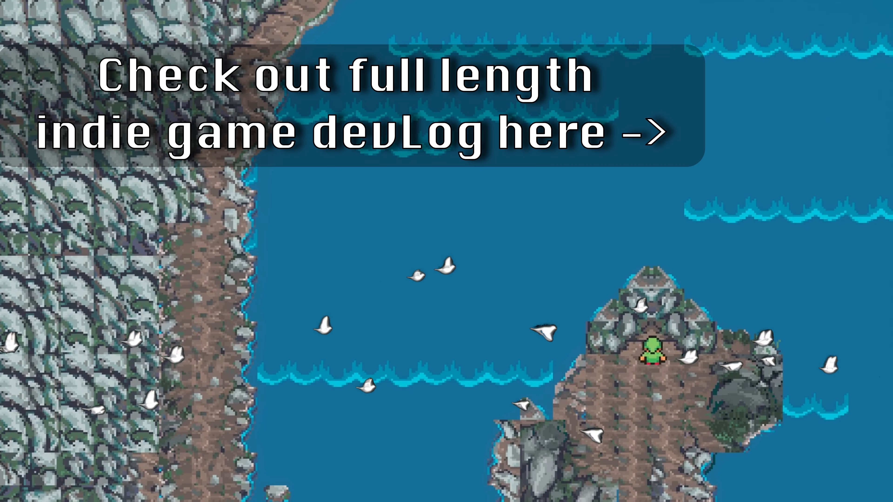
Walk the character southwest from the rock arch and down the shore into the boulder-strewn clearing beside the river
key("Down")
key("Left")
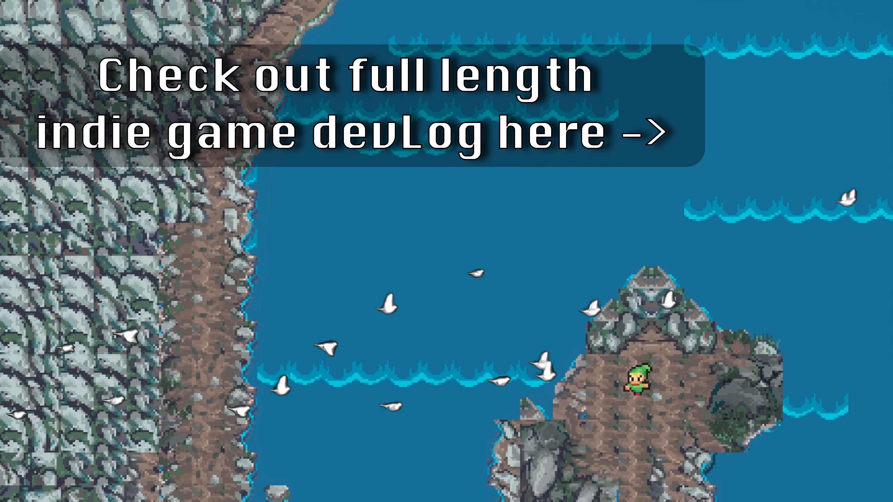
key("Left")
key("Down")
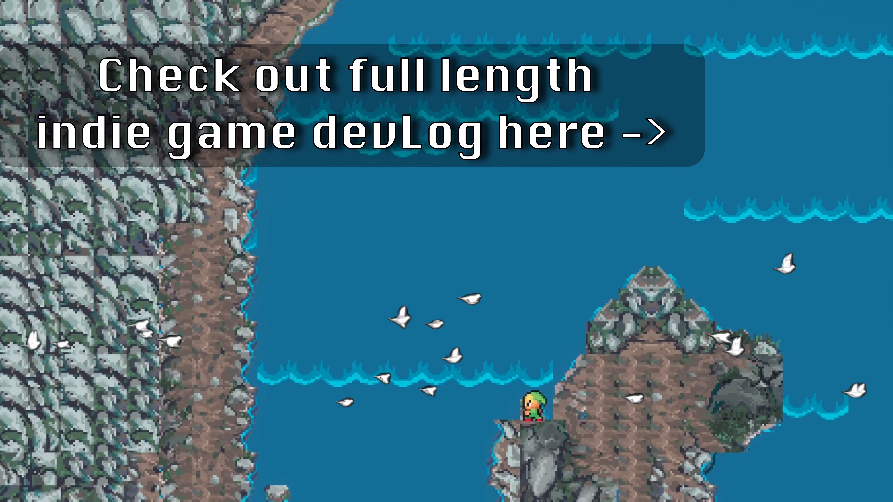
key("Down")
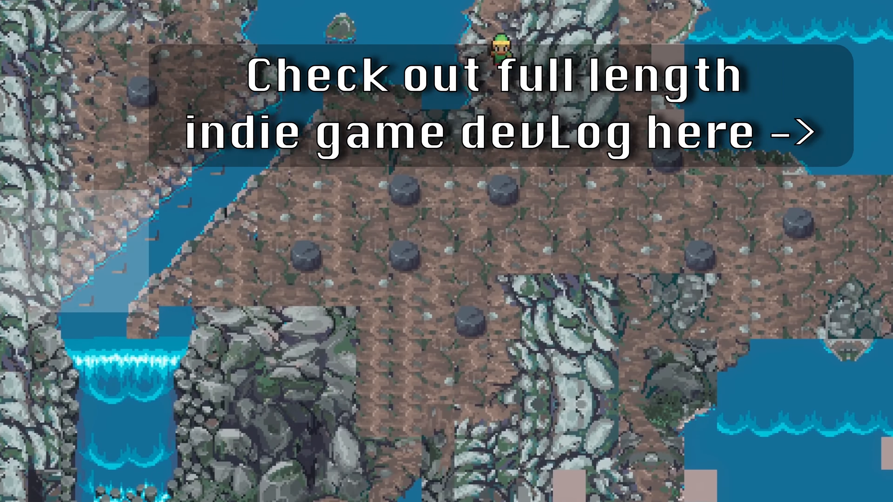
key("Down")
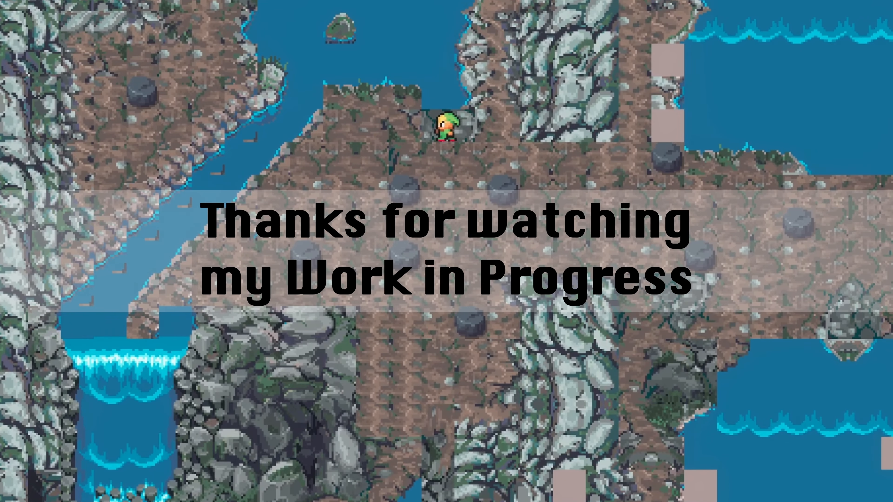
key("Down")
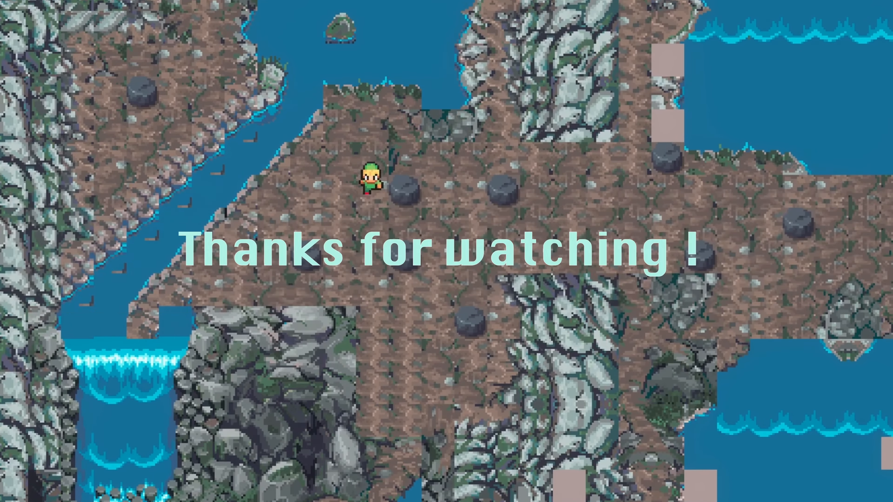